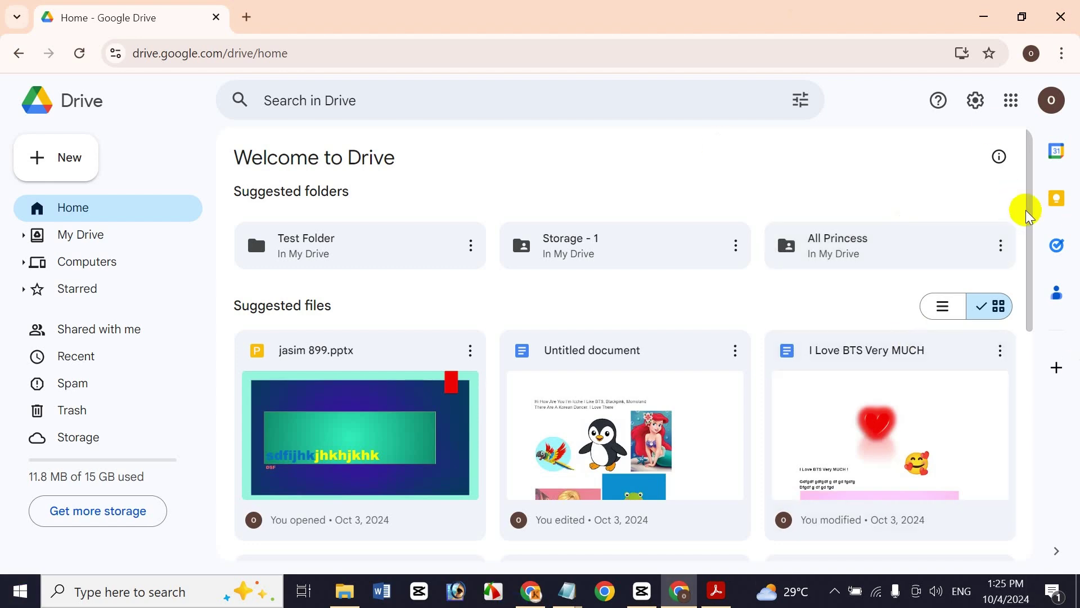
Step: Go through My Drive to the Storage page and open the Clean up space storage manager
drag(1024, 213, 998, 200)
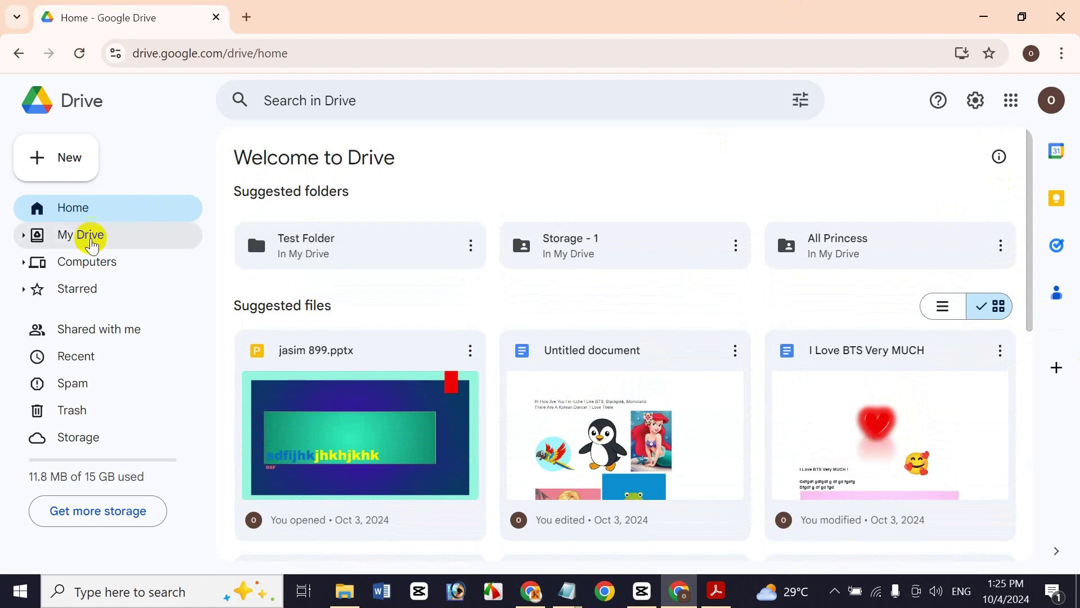
click(91, 240)
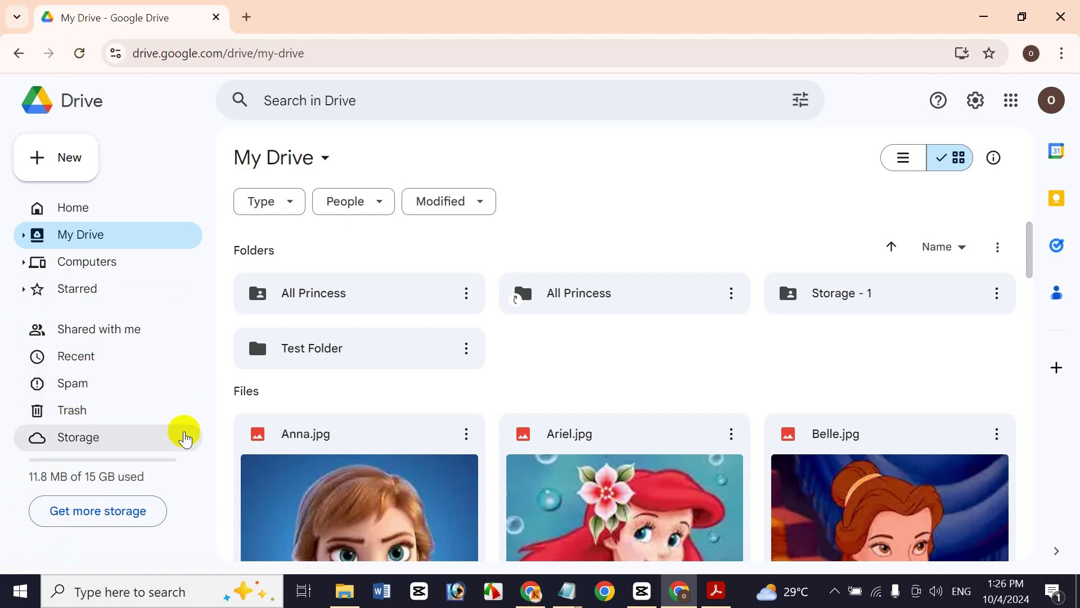
click(185, 438)
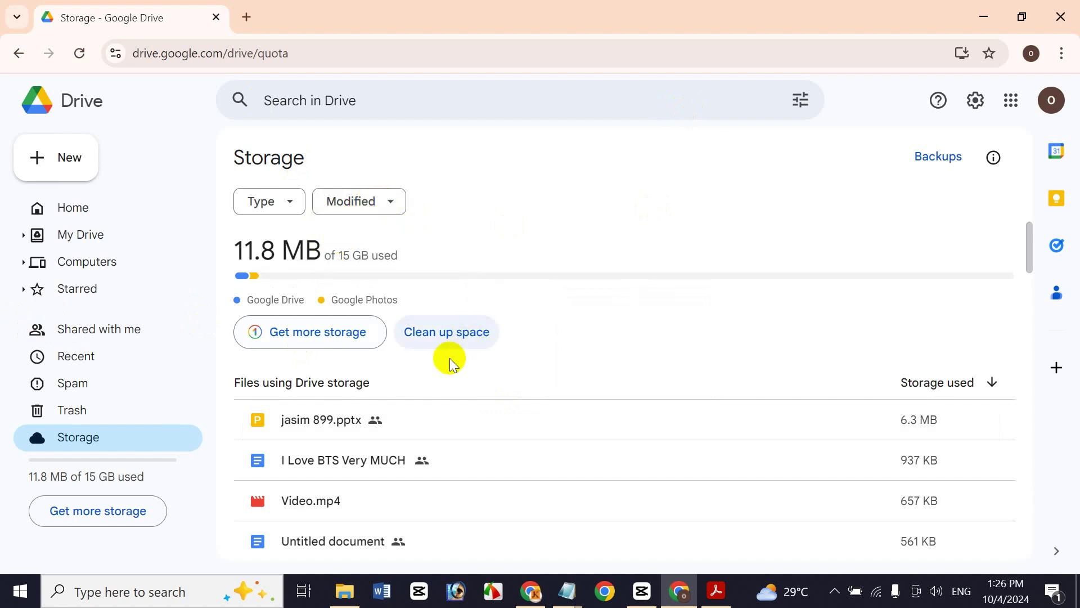
drag(1031, 234, 991, 257)
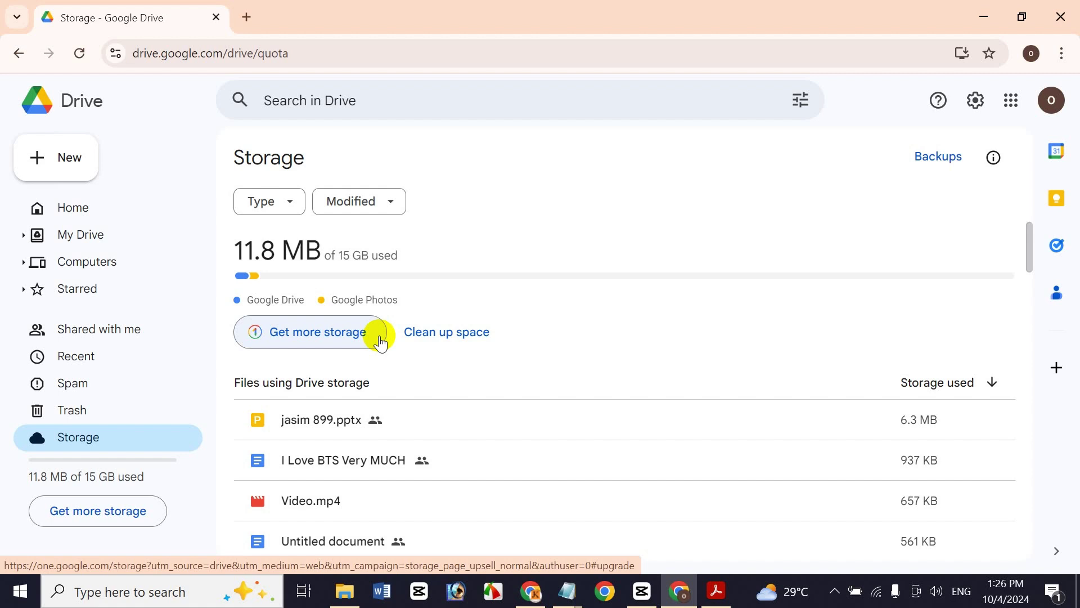
click(428, 344)
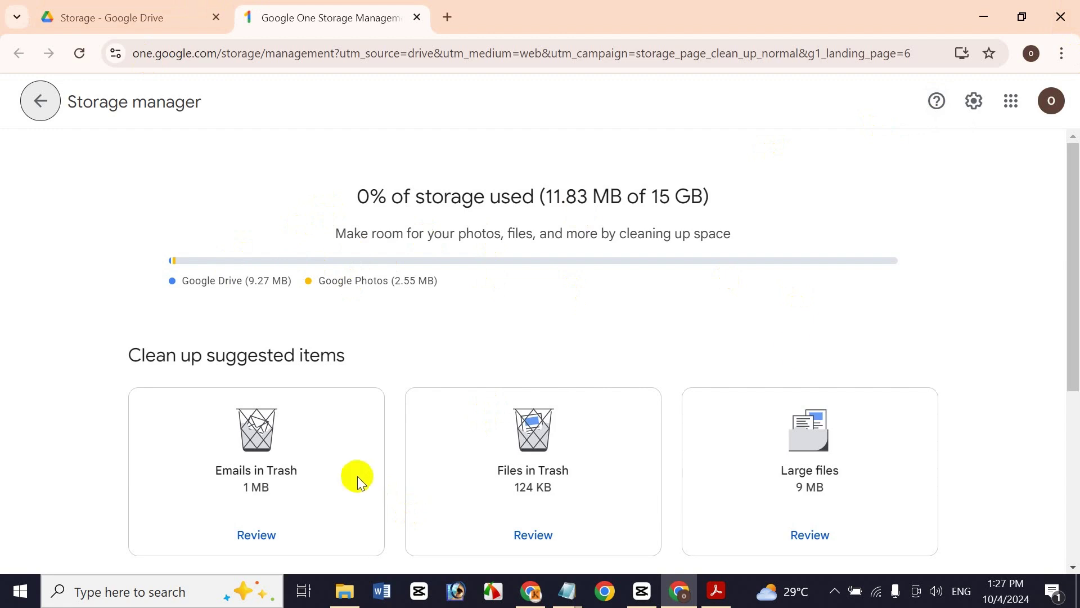
Step: Review the suggested Emails in Trash plus the large-attachment and spam emails, and return to the storage manager
drag(1070, 272, 1068, 327)
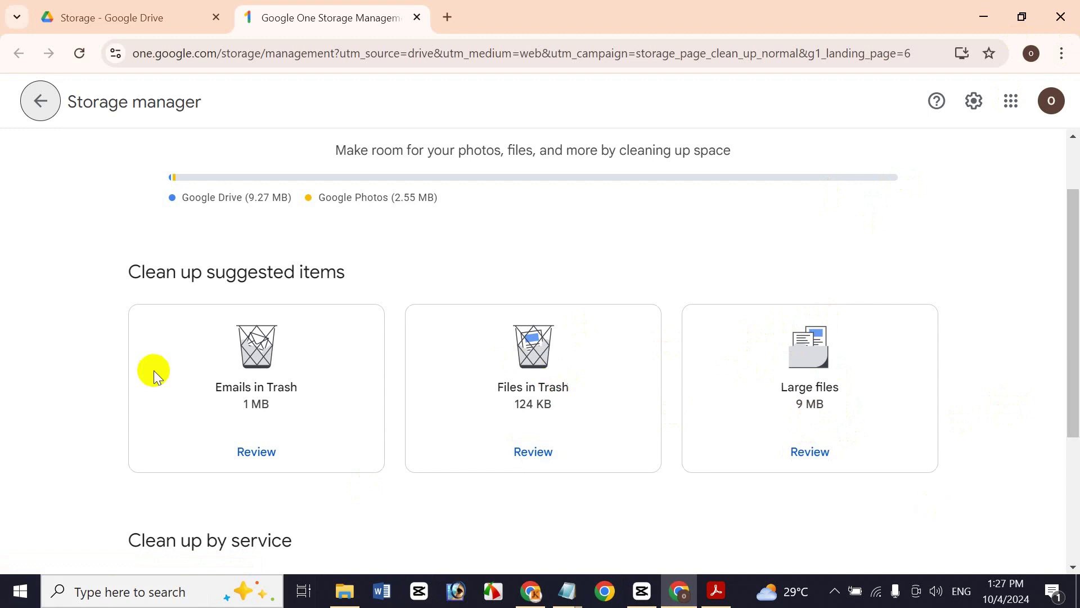
click(257, 452)
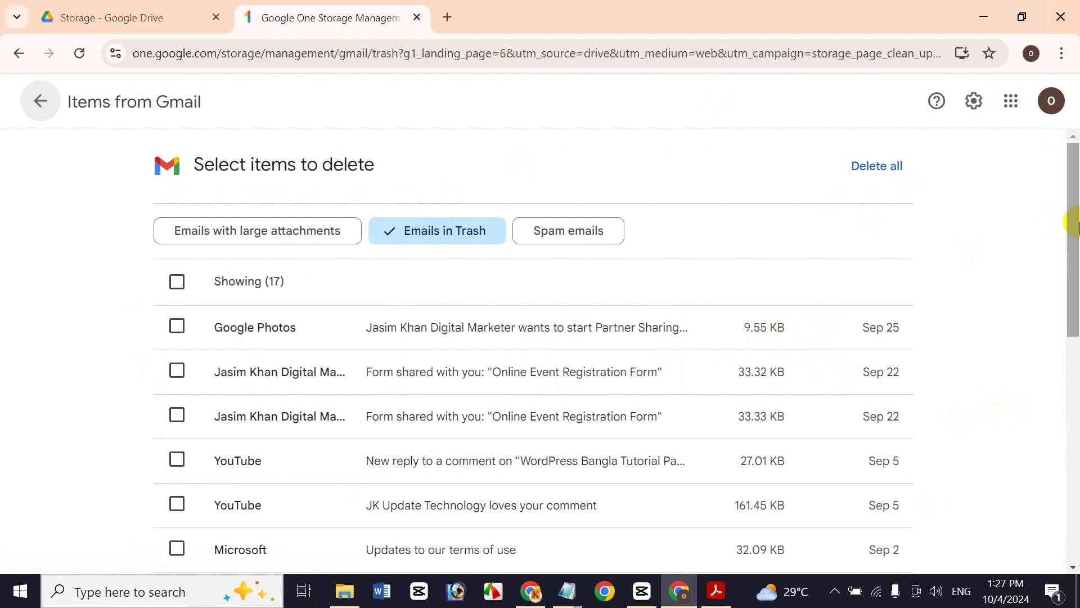
scroll(1057, 281, down, 5)
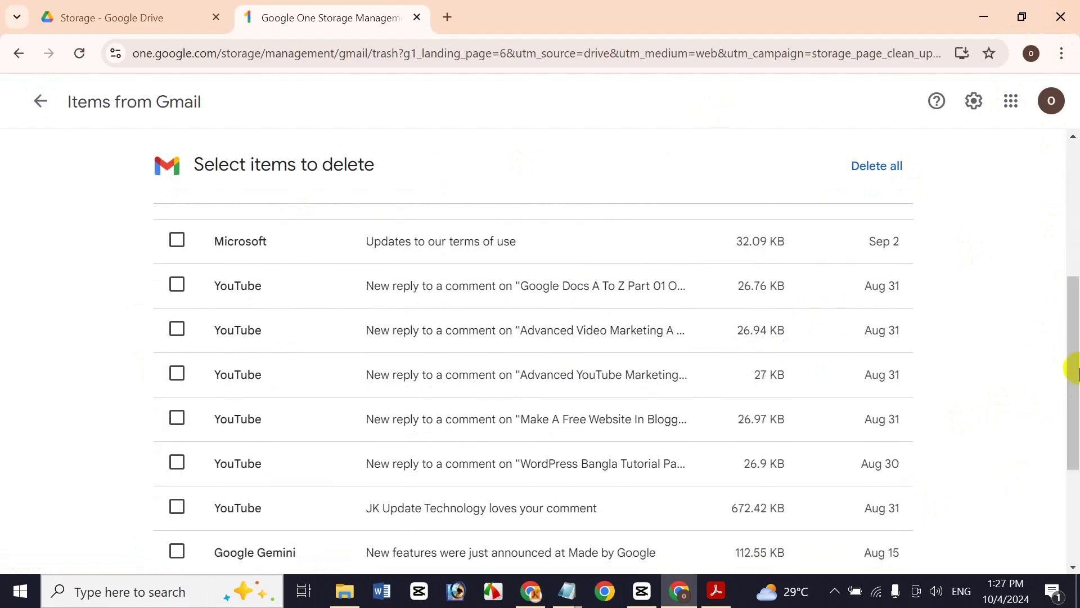
drag(1070, 366, 1070, 236)
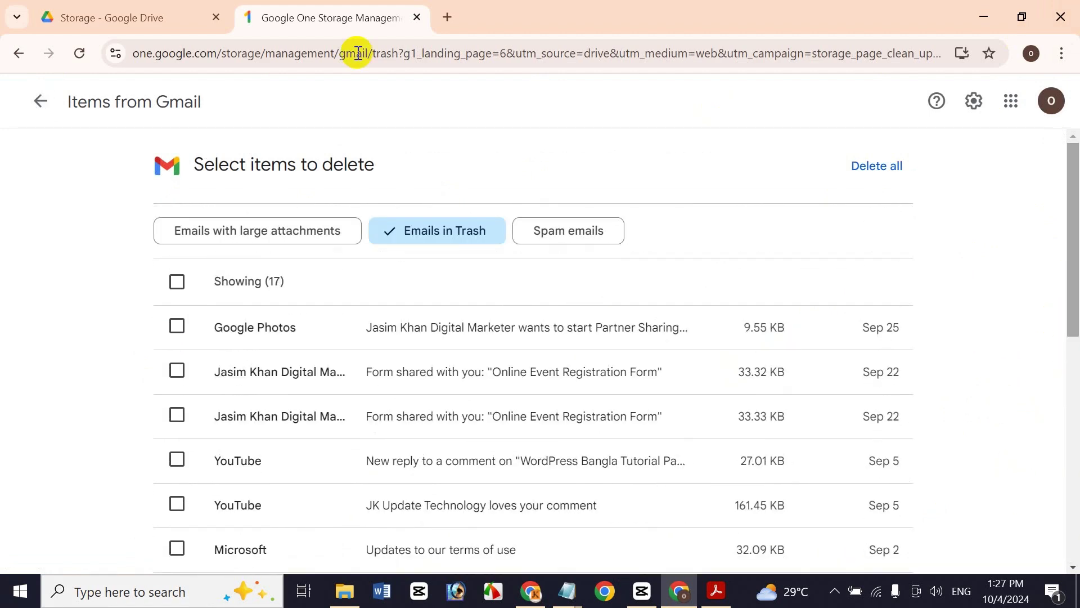
click(287, 230)
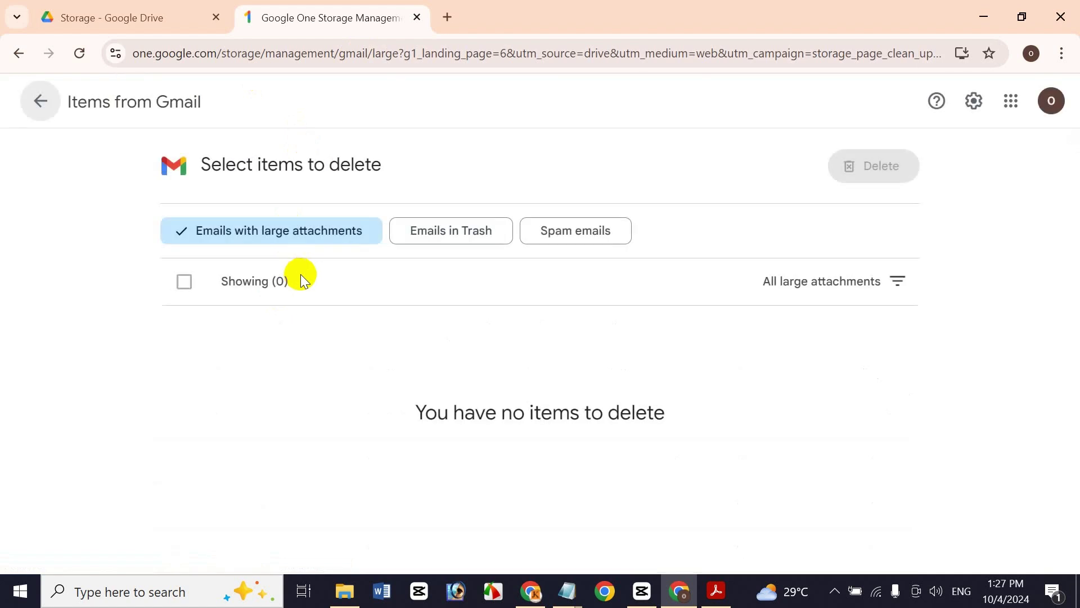
click(585, 232)
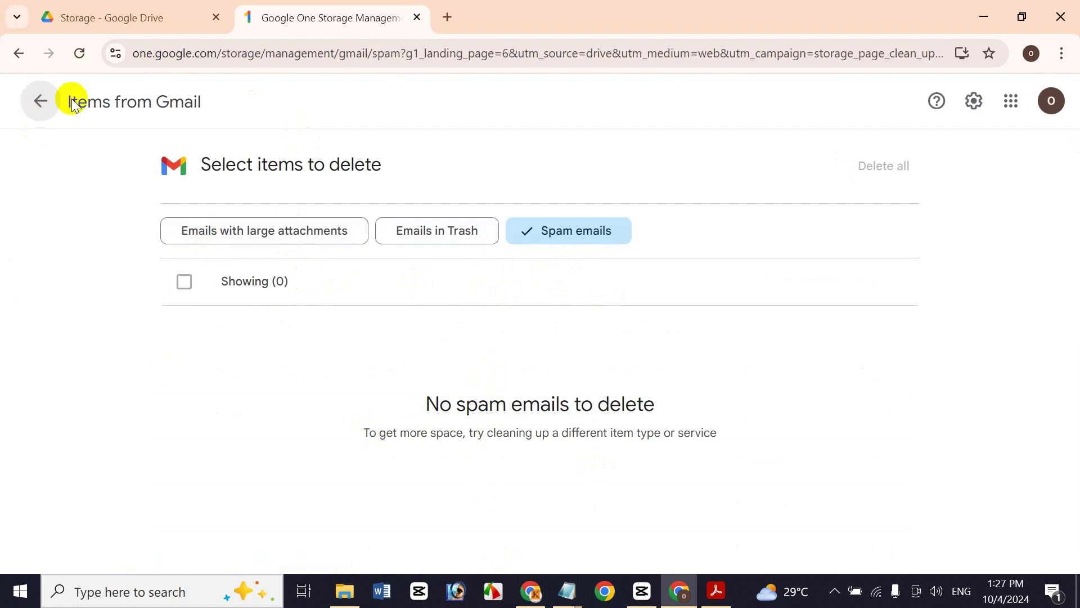
click(40, 100)
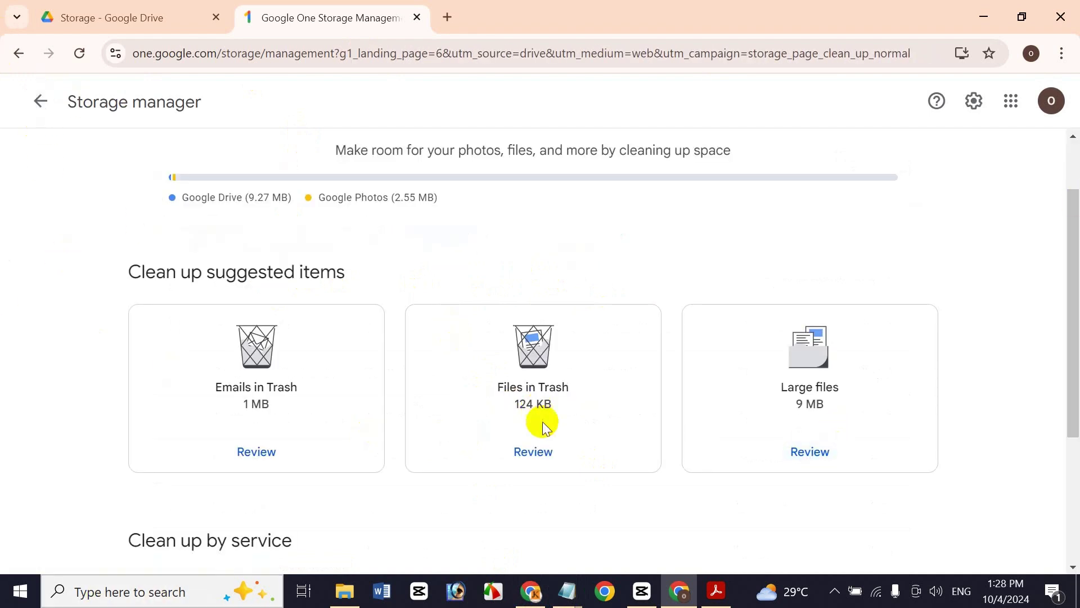
Step: Review the suggested Files in Trash and the Large files category of Google Drive, and return to the storage manager
click(546, 446)
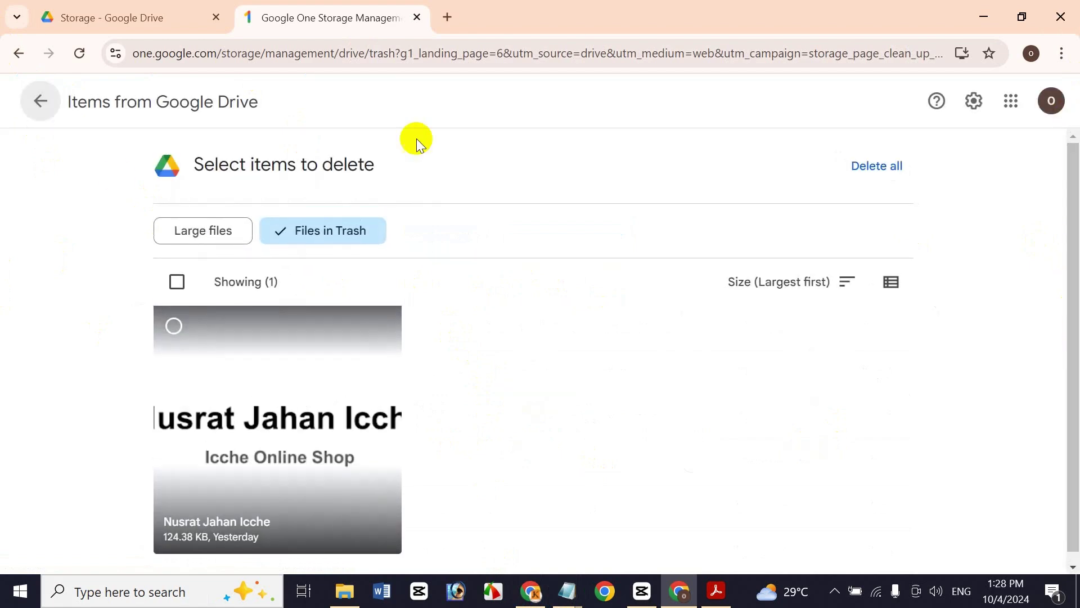
click(225, 231)
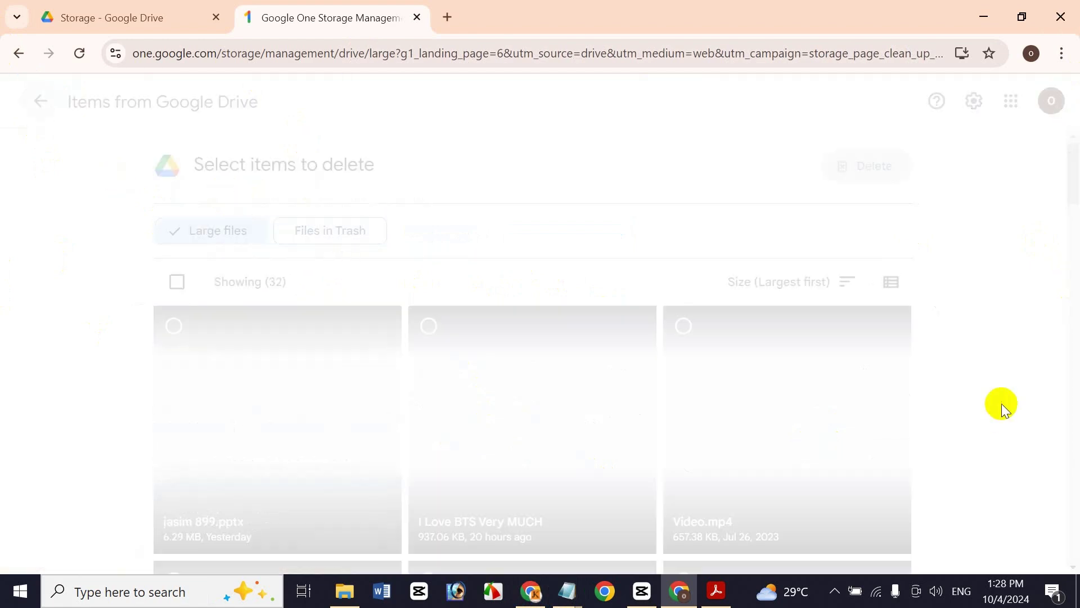
scroll(255, 224, down, 15)
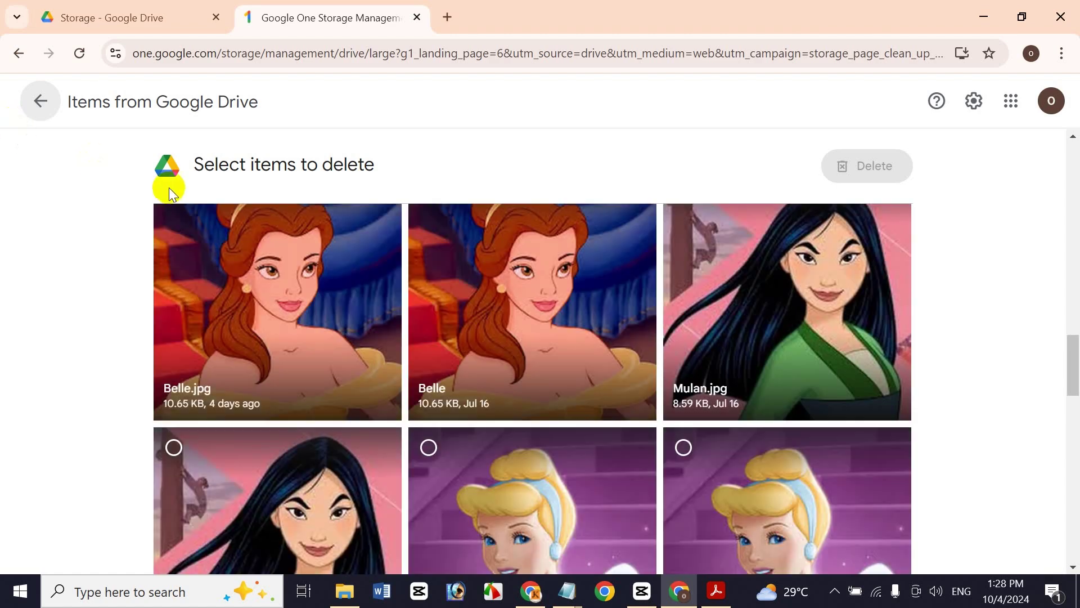
click(35, 103)
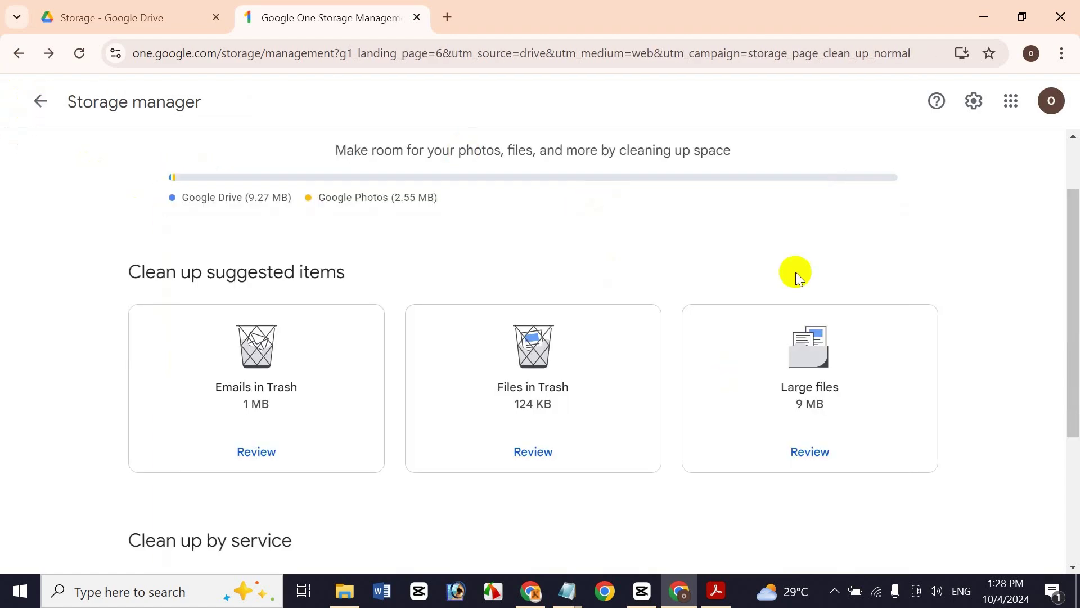
Step: Review the suggested Large files, expand the list to show more items, and return to the storage manager
click(805, 456)
drag(1072, 360, 1075, 526)
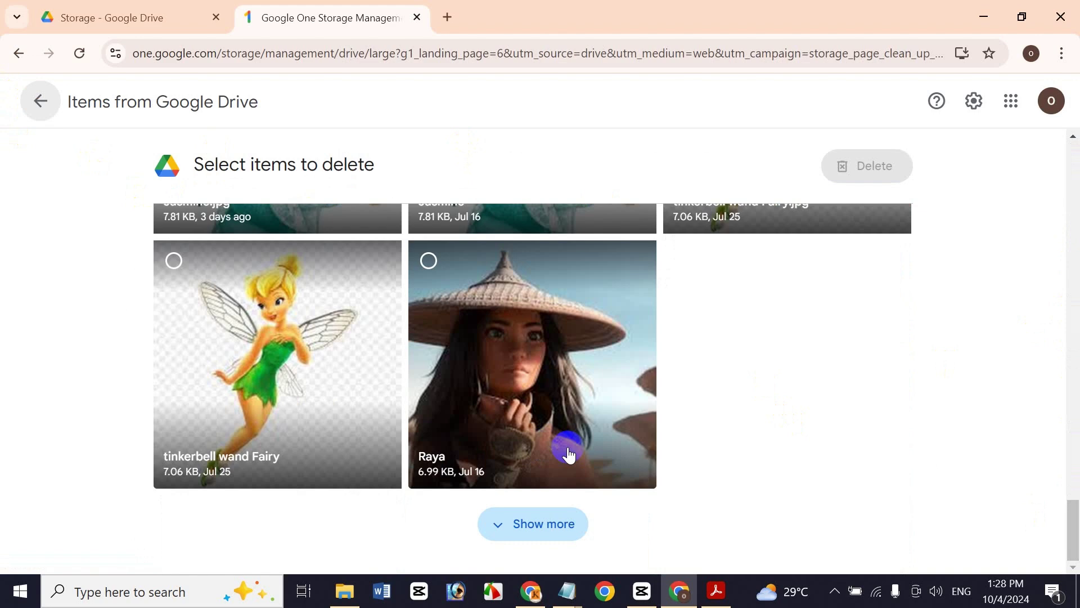
scroll(647, 464, up, 1)
scroll(1072, 482, down, 1)
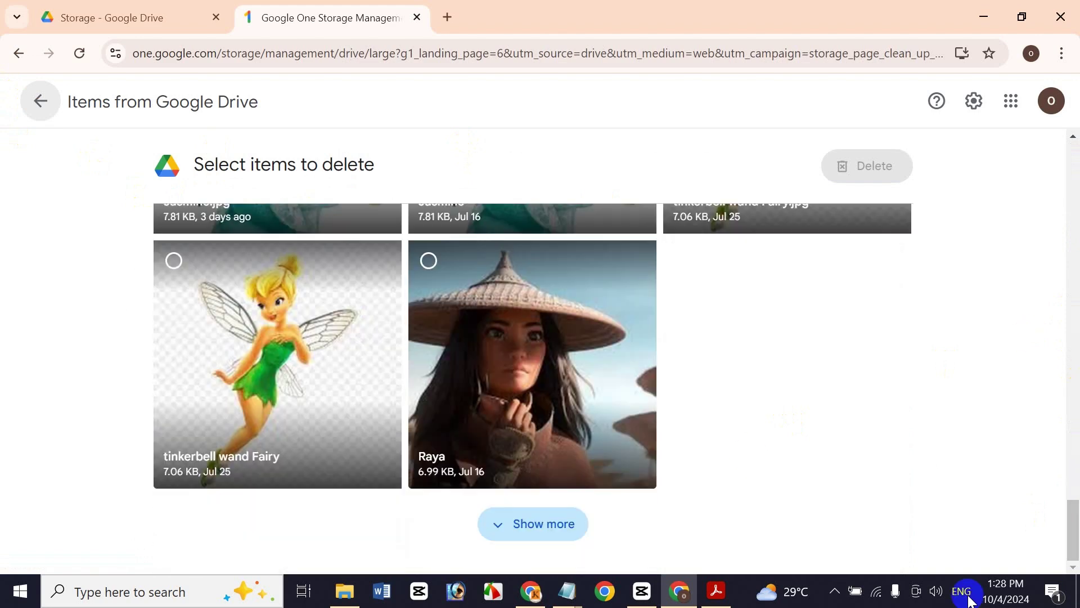
click(572, 522)
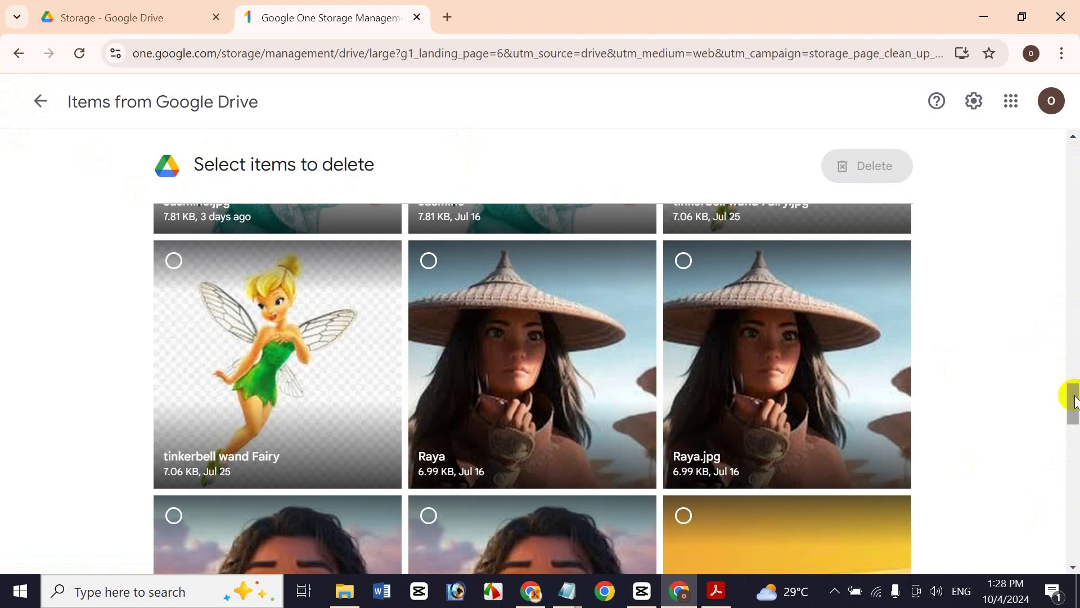
drag(1075, 400, 1040, 122)
click(42, 101)
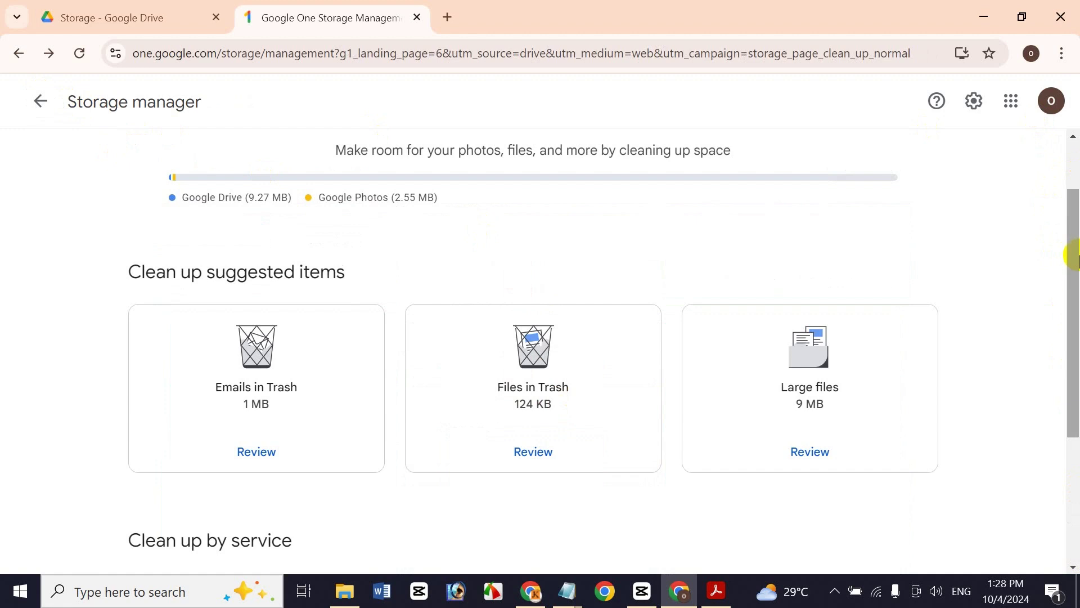
Step: Open Google Drive under Clean up by service, check its Files in Trash, and go back
drag(1075, 256, 1068, 397)
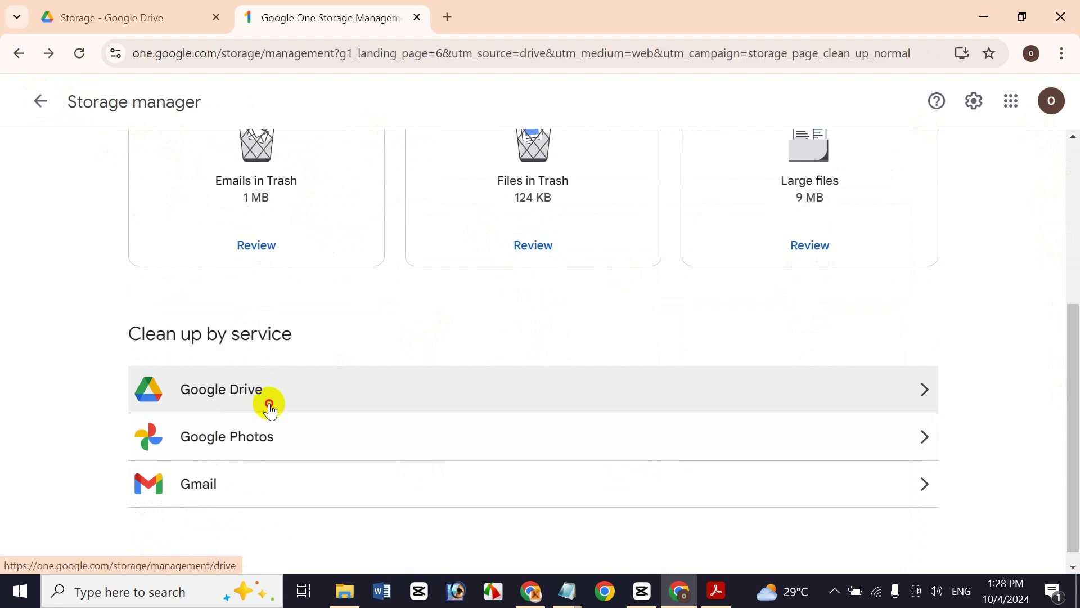
click(270, 409)
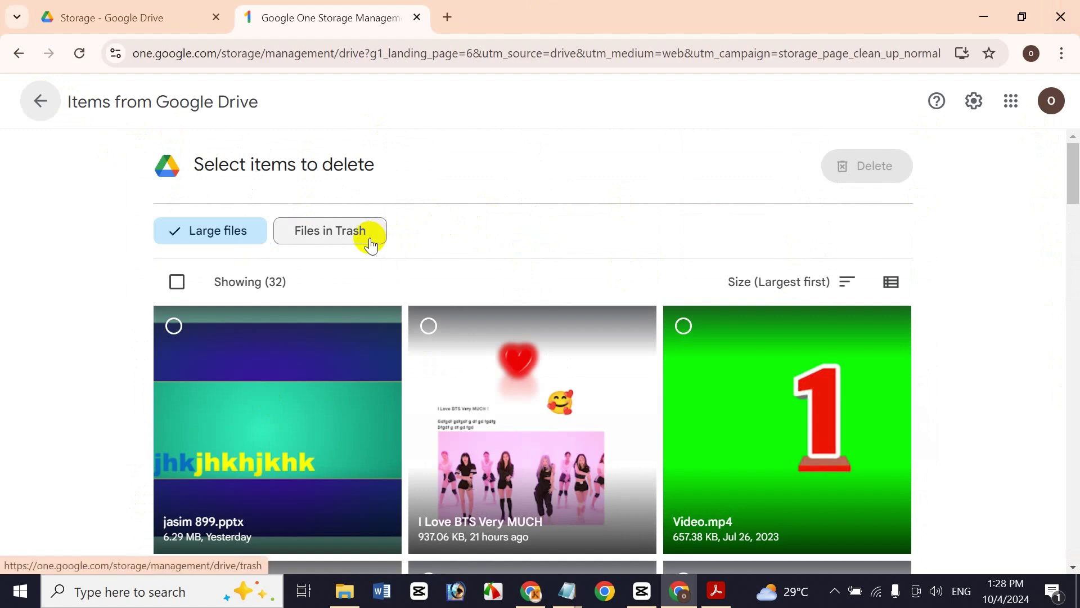
click(349, 242)
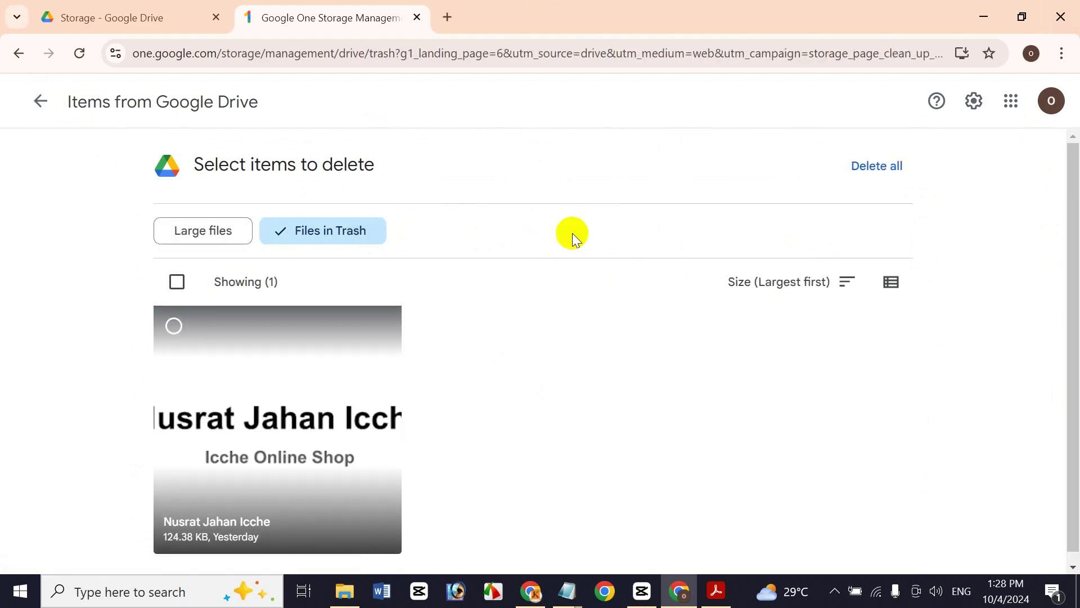
click(42, 104)
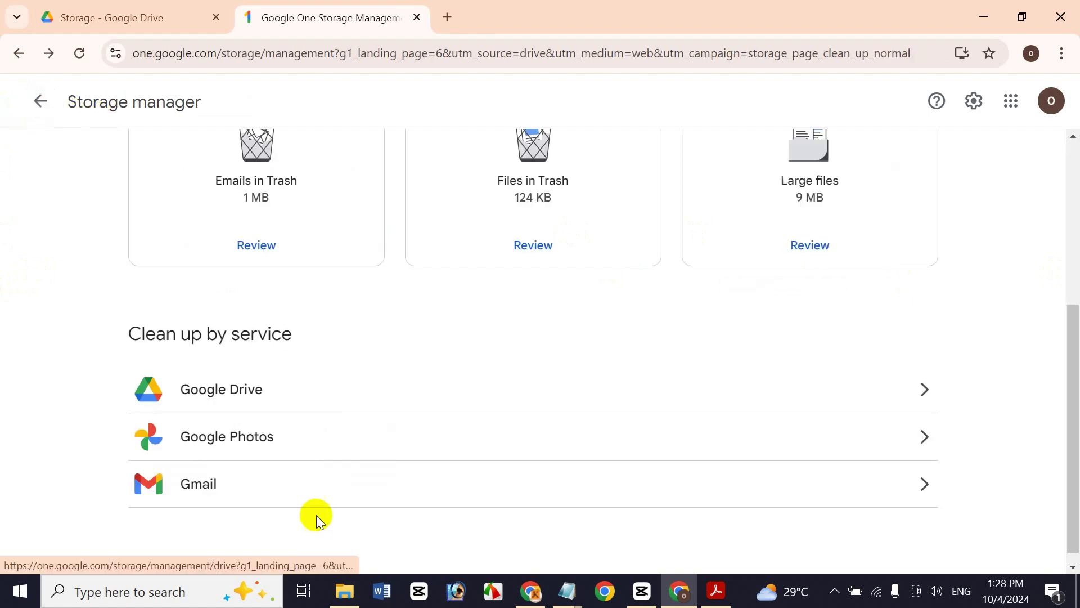
Step: Open Google Photos under Clean up by service, check large photos and videos and unsupported videos, and go back
click(285, 453)
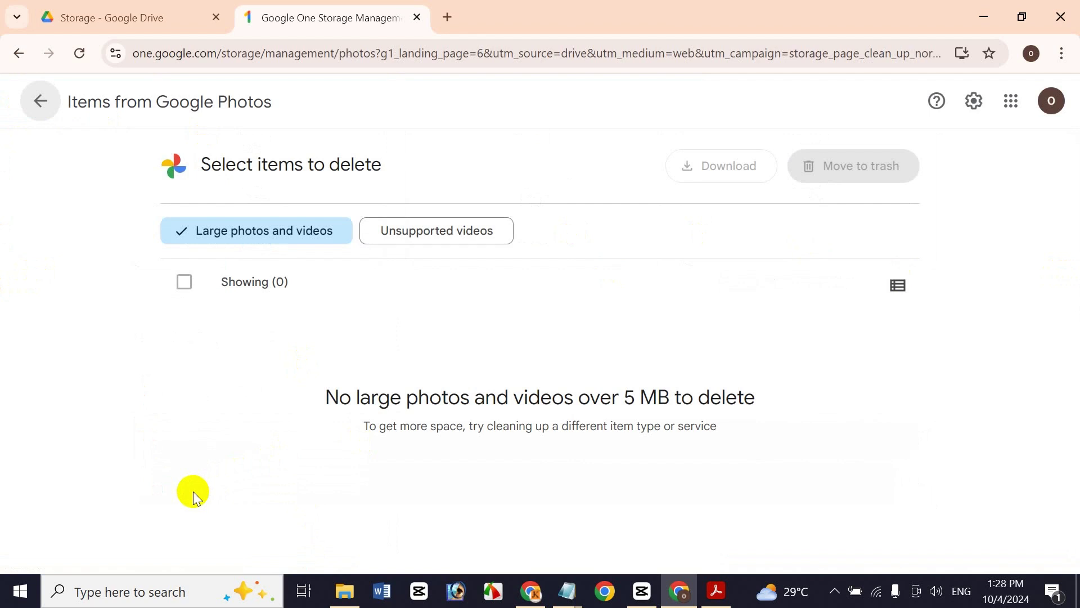
click(381, 231)
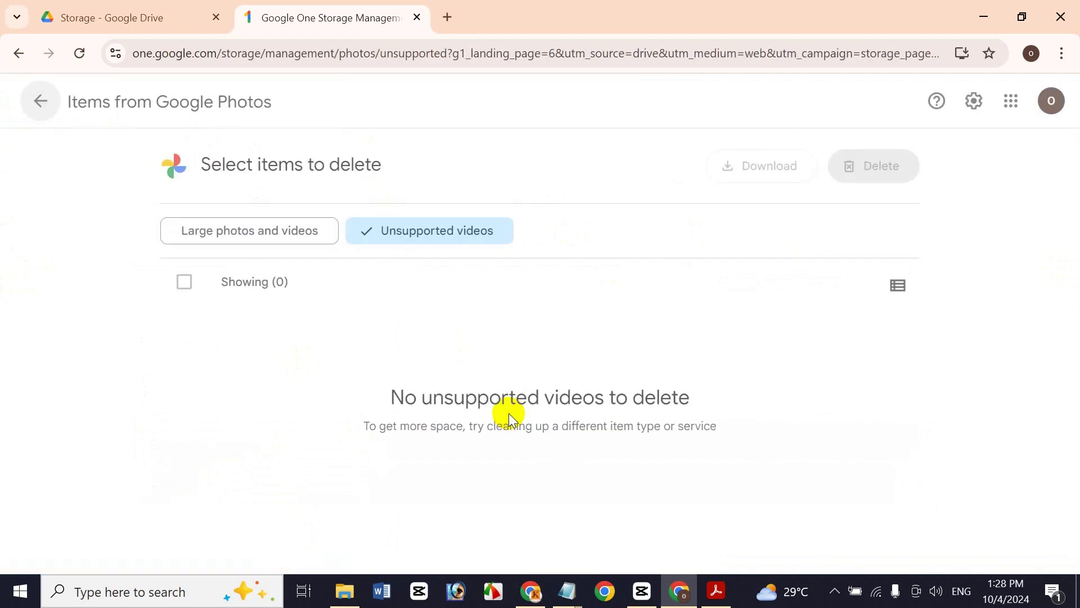
click(45, 93)
Step: Open Gmail under Clean up by service, check its Emails in Trash, and return to the storage manager overview
click(262, 494)
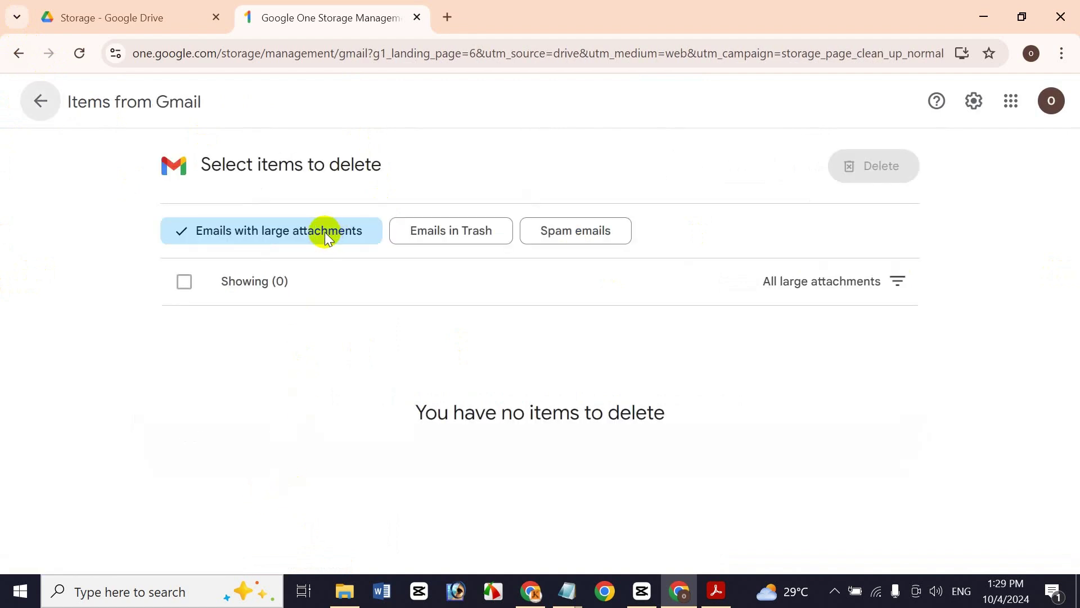
click(420, 236)
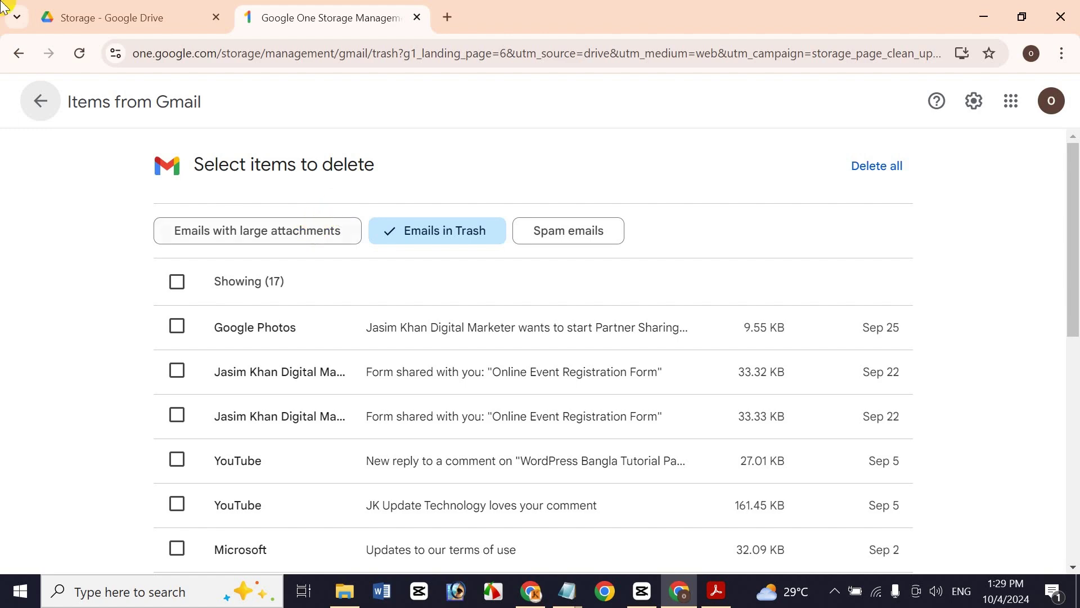
drag(1075, 378, 1073, 144)
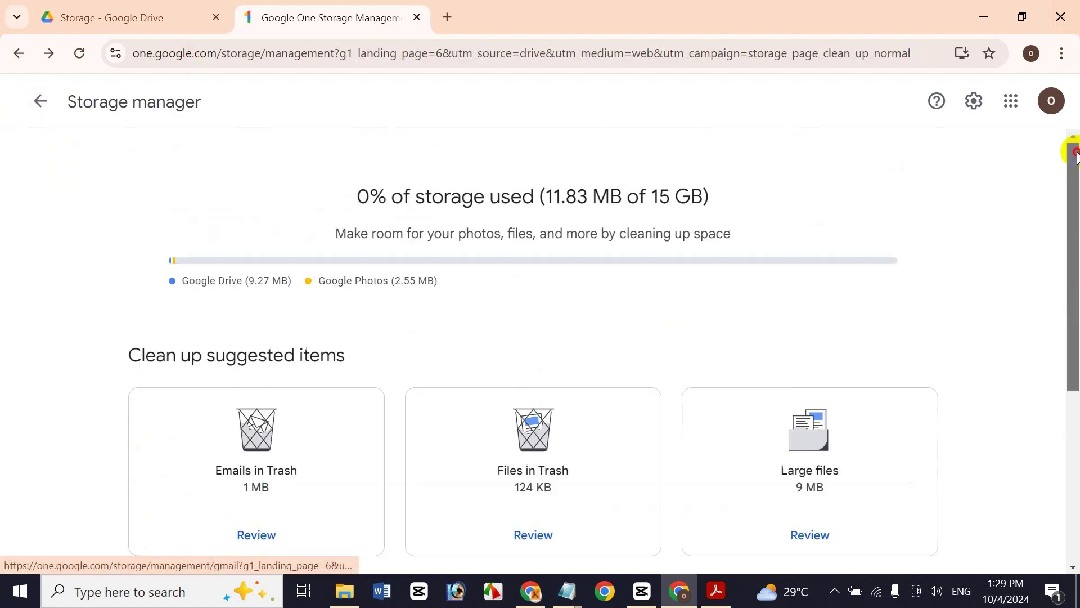
Step: Review the Emails in Trash suggestion once more and go back to the Google One storage overview
click(264, 529)
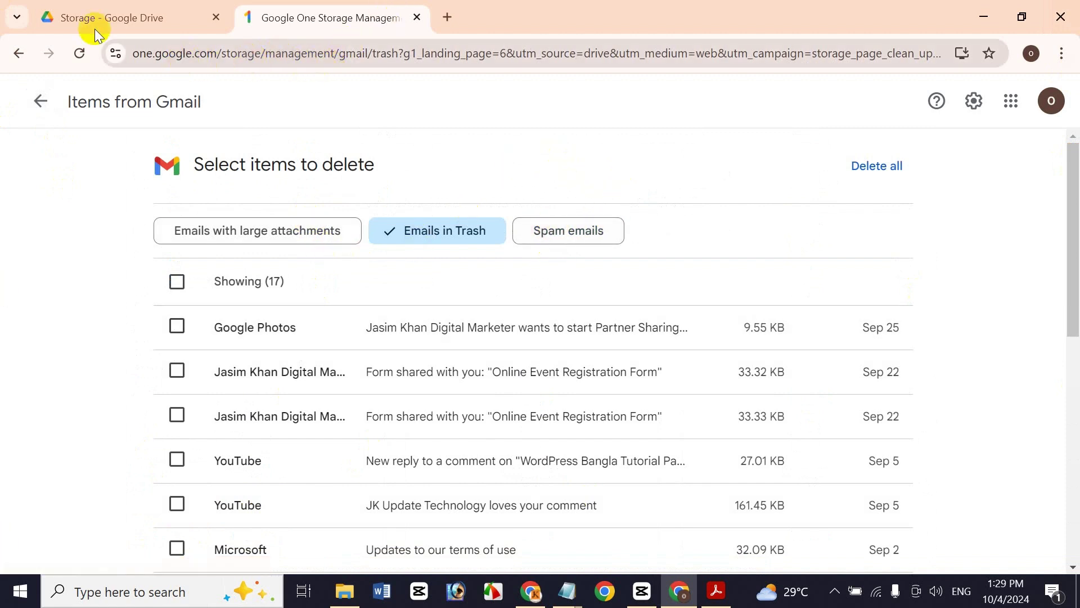
click(39, 100)
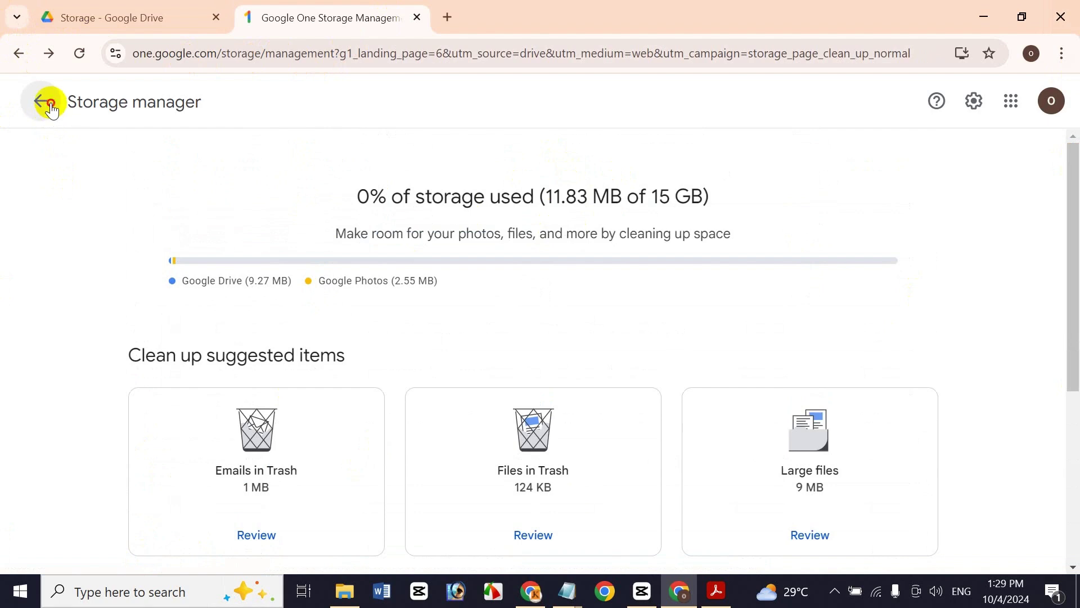
click(50, 104)
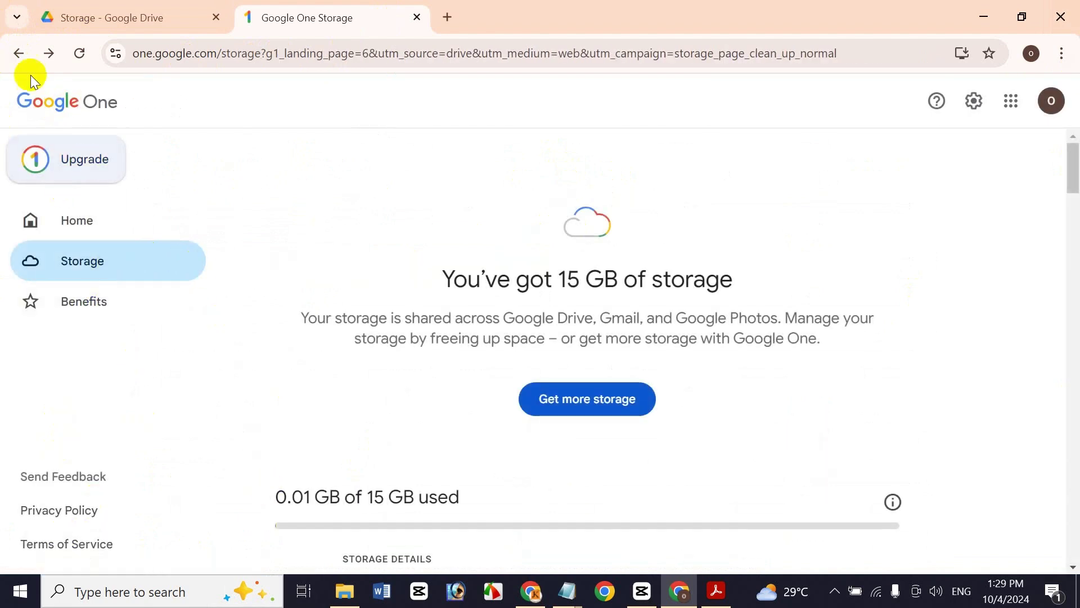
Step: Switch back to the Google Drive storage page and reopen Clean up space
click(86, 11)
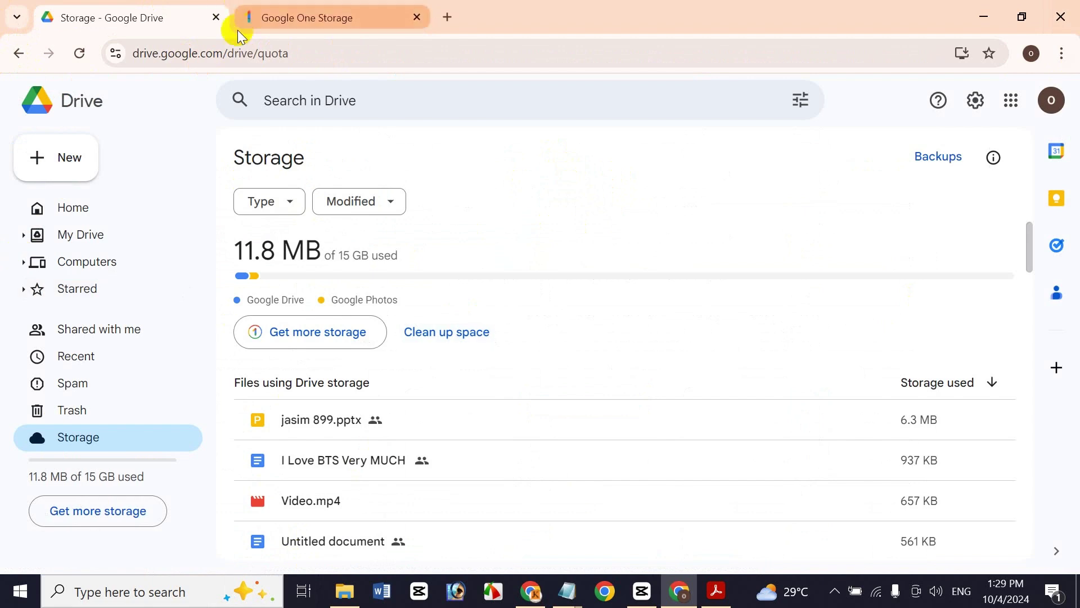
mouse_move(249, 409)
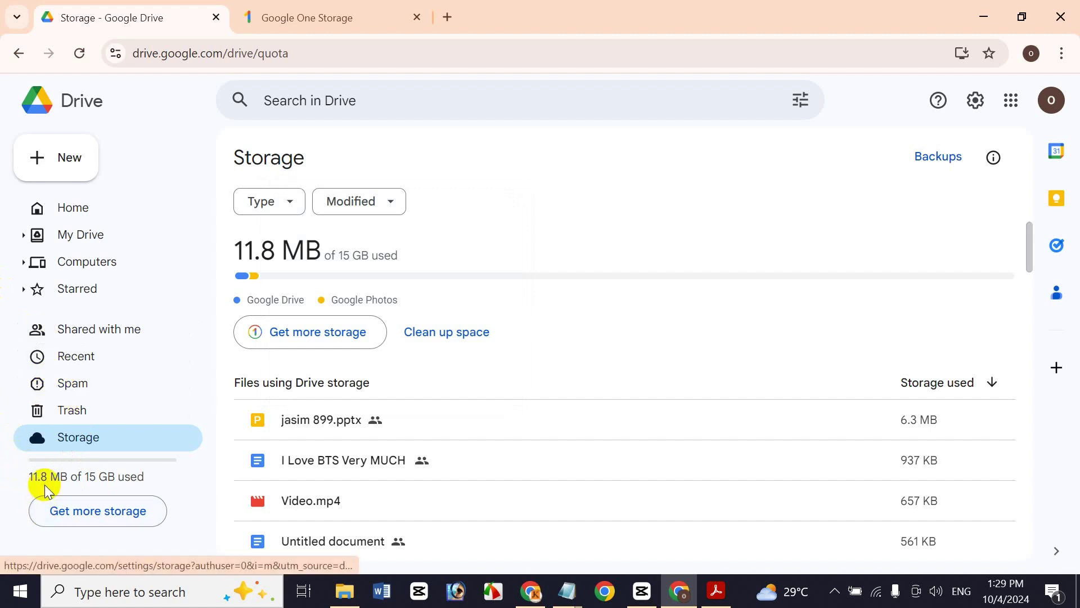
click(450, 333)
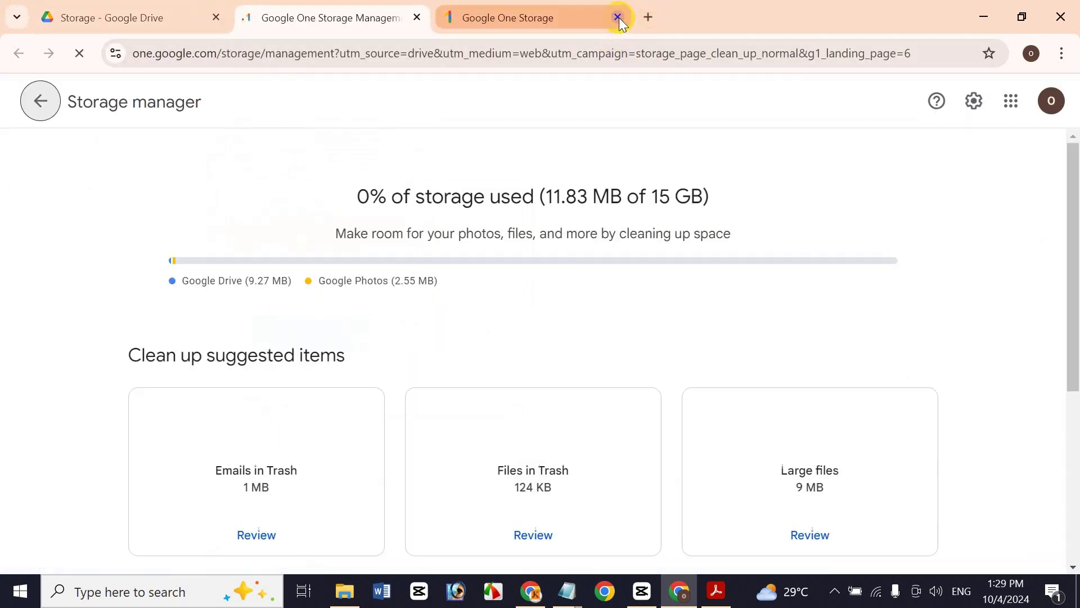
Step: Close the extra Google One Storage page and open the Emails in Trash suggestion for review
click(618, 17)
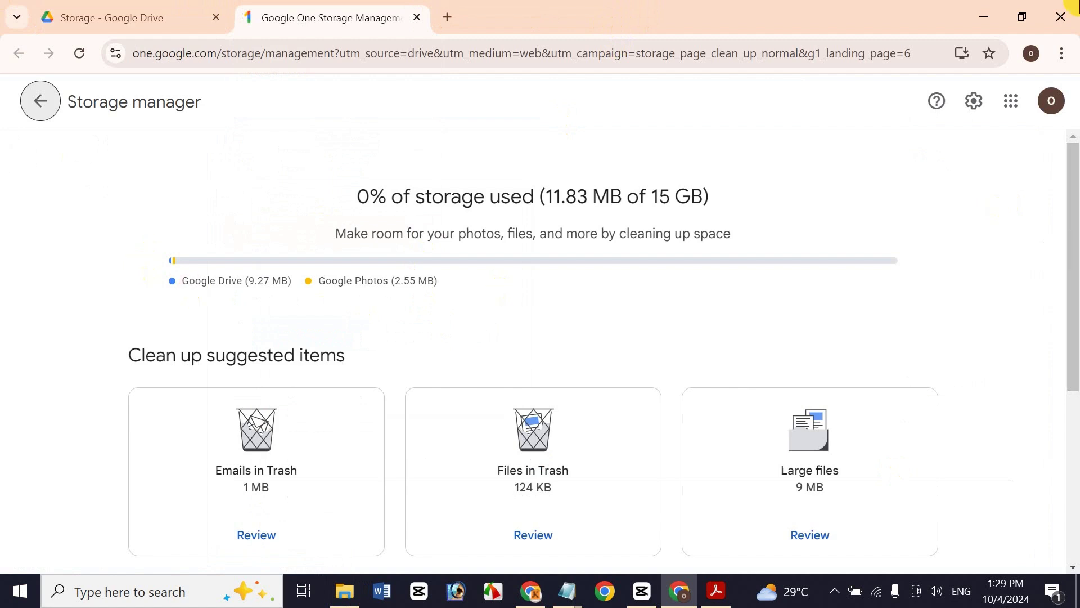
scroll(1058, 270, down, 1)
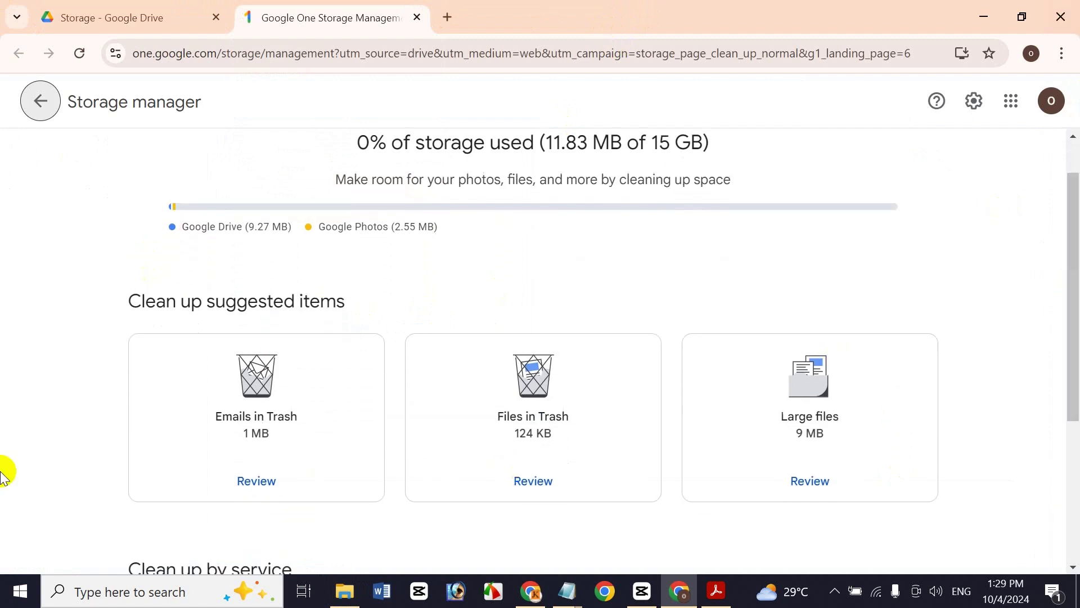
click(242, 483)
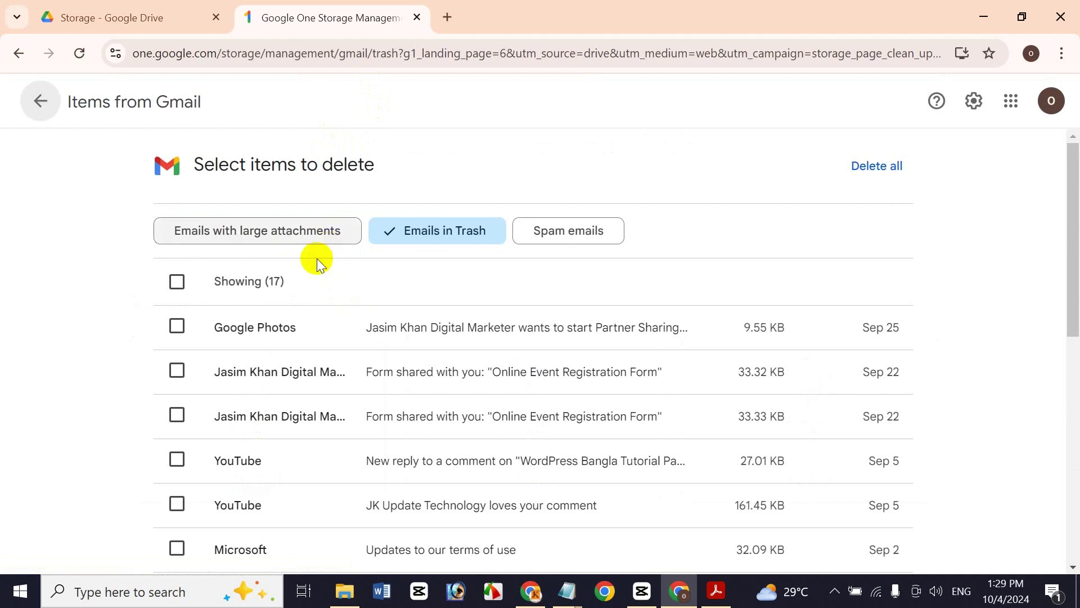
Step: Select all emails in Gmail's trash and permanently delete them, acknowledging that deleted items can't be recovered
click(179, 329)
click(177, 417)
click(176, 504)
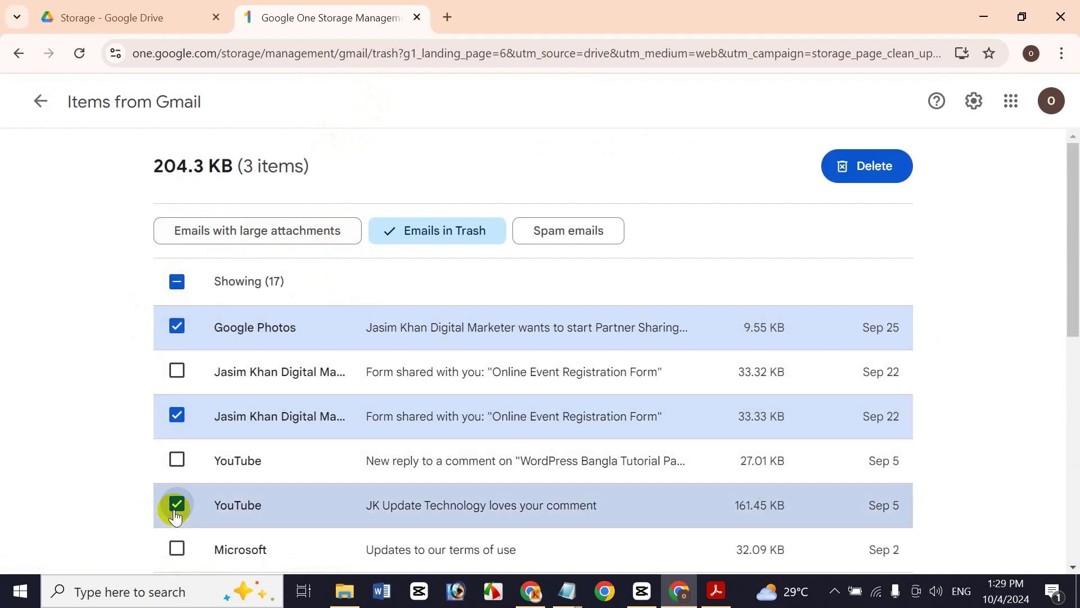
click(177, 282)
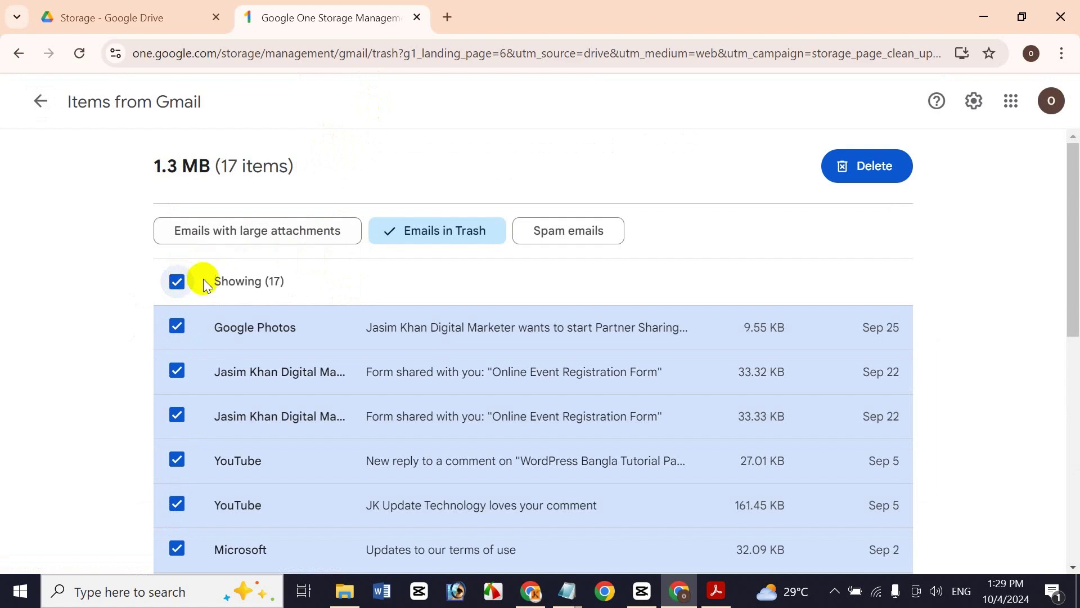
click(887, 184)
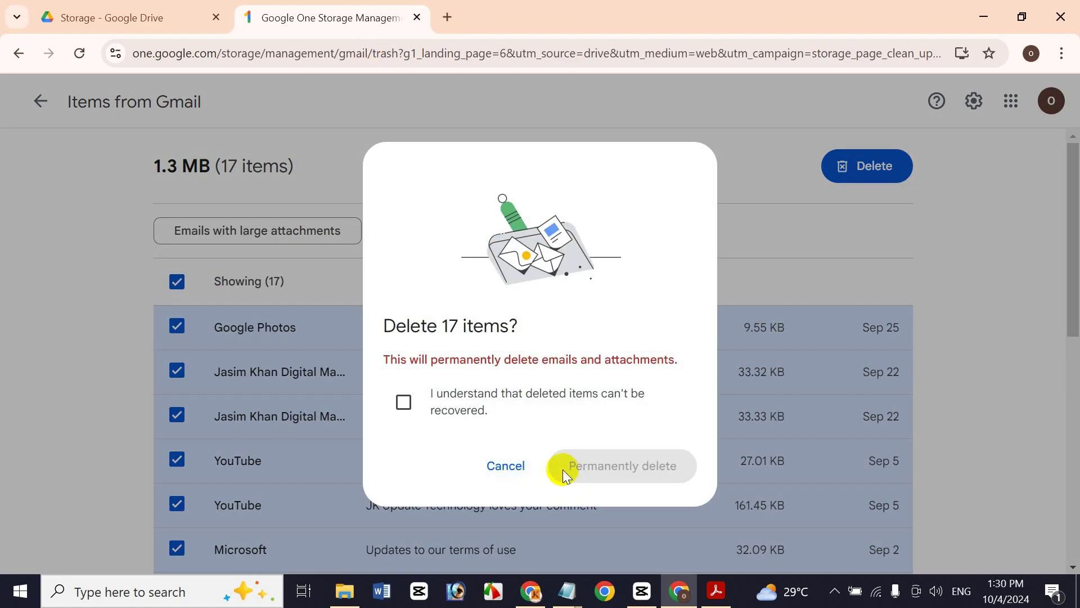
click(401, 401)
click(654, 472)
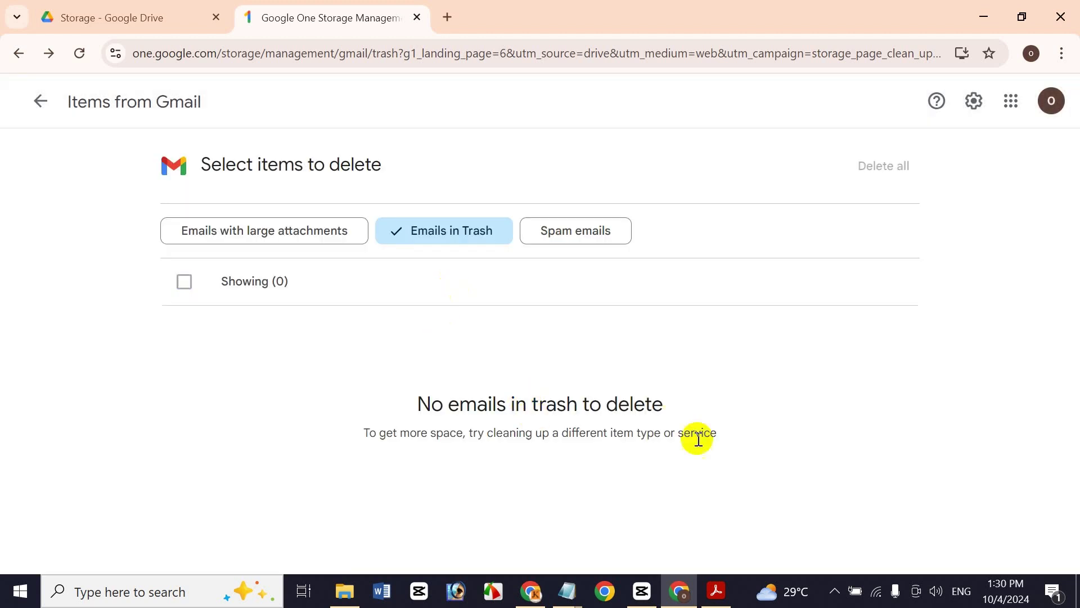
Step: Check Gmail's spam emails and emails with large attachments, and return to the storage manager overview
click(555, 237)
click(291, 225)
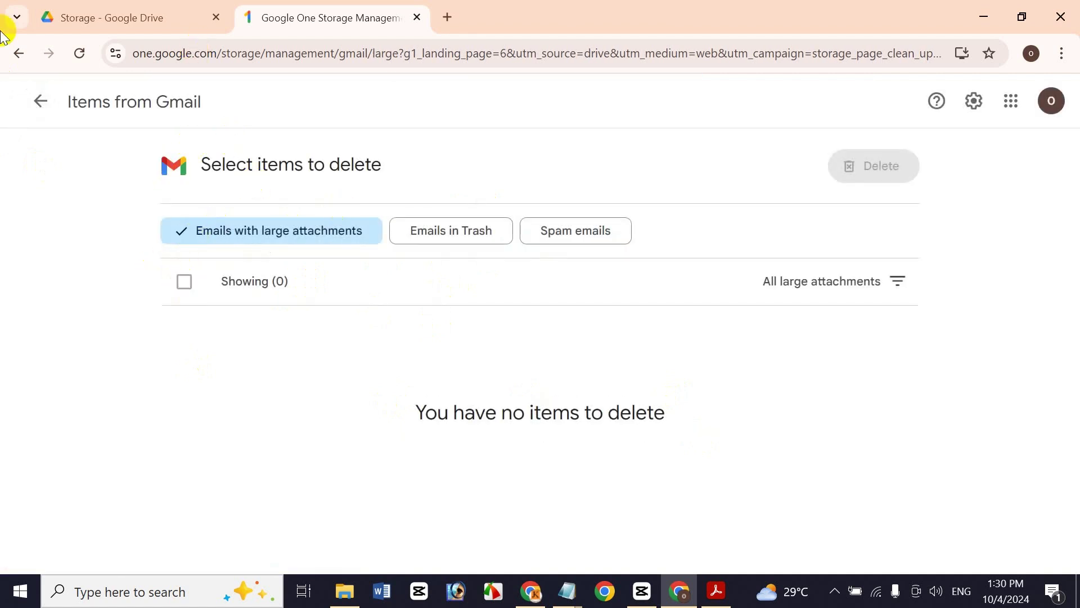
click(39, 119)
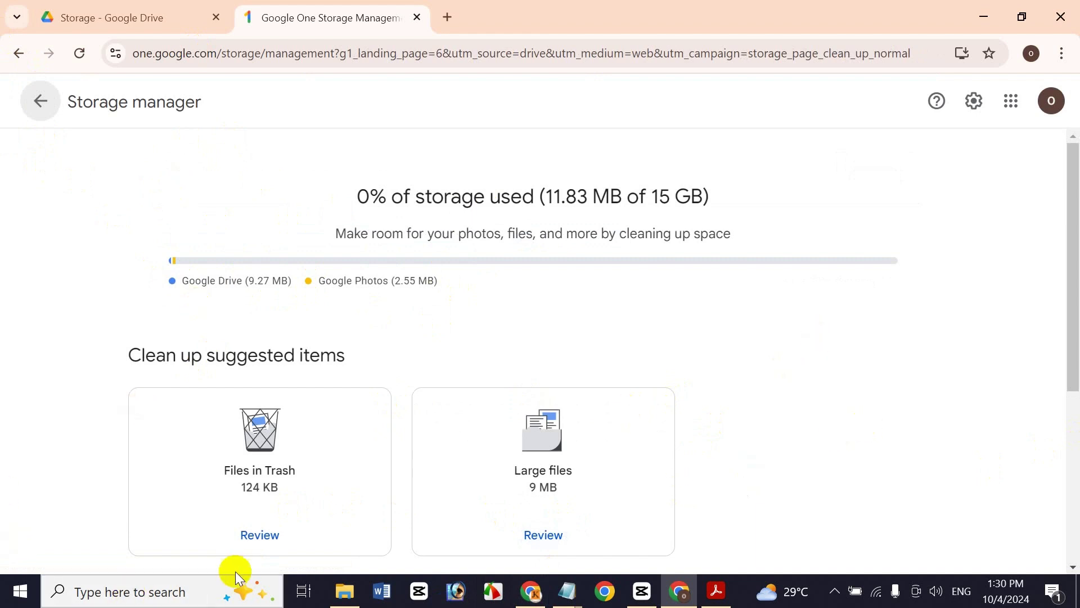
Step: Review Files in Trash, permanently delete the trashed Google Drive file, and return to the storage manager overview
click(262, 535)
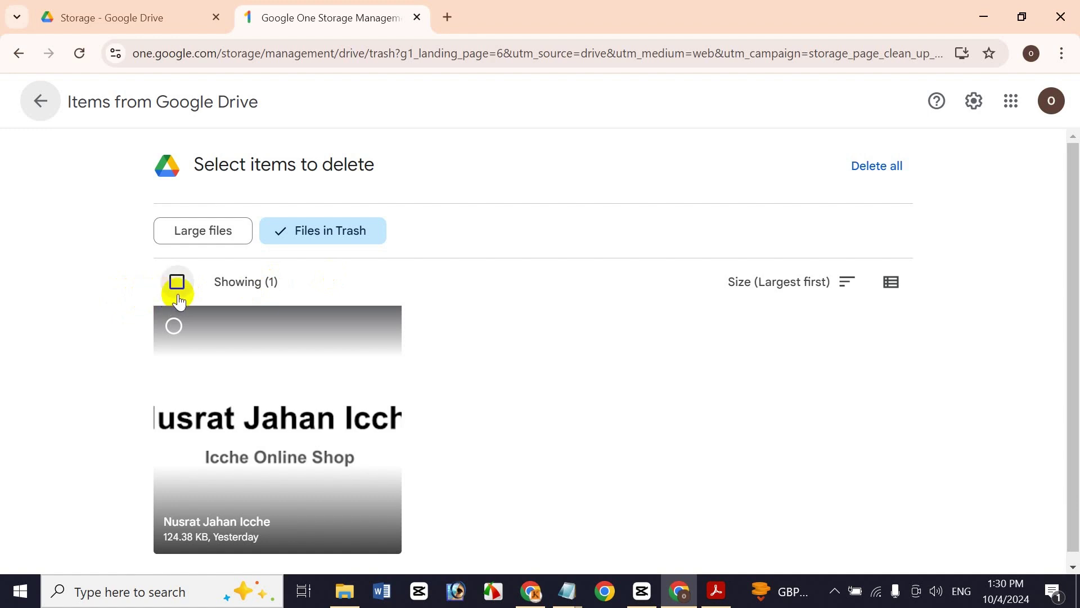
click(175, 325)
click(176, 325)
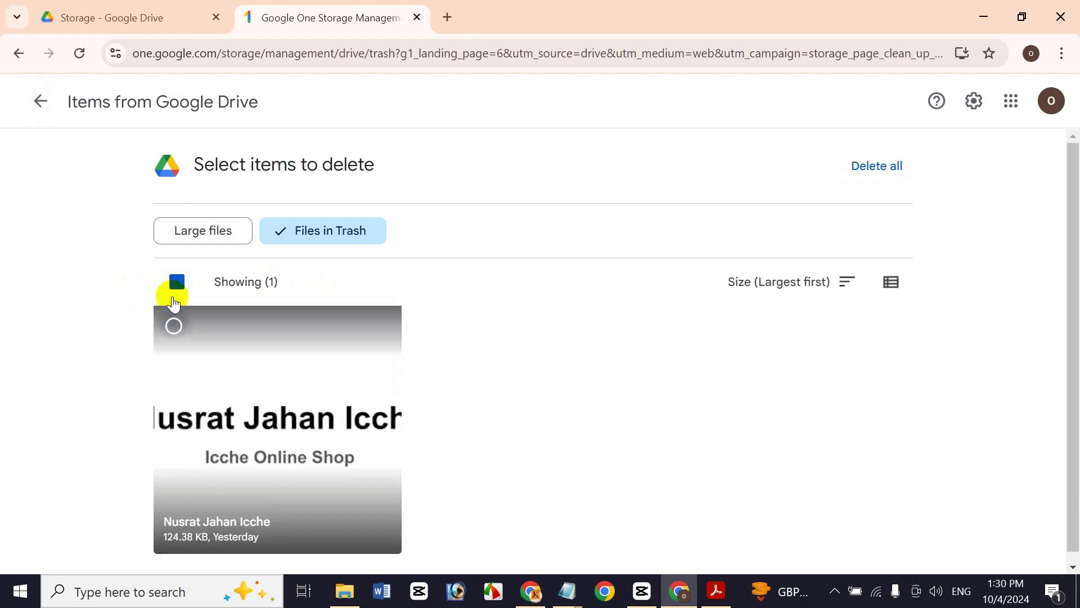
click(176, 282)
click(861, 169)
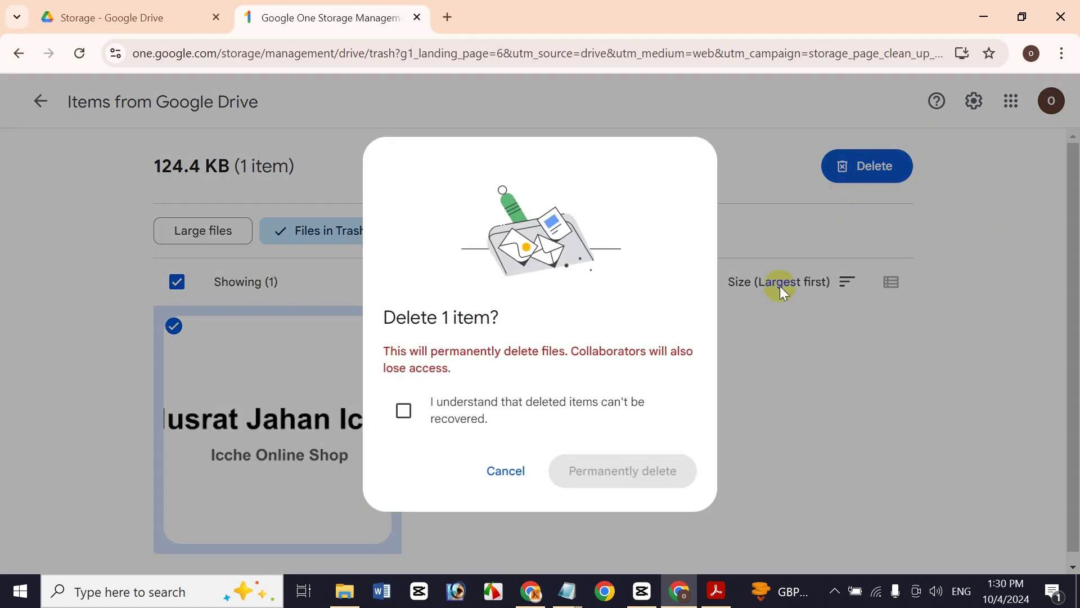
click(410, 415)
click(664, 471)
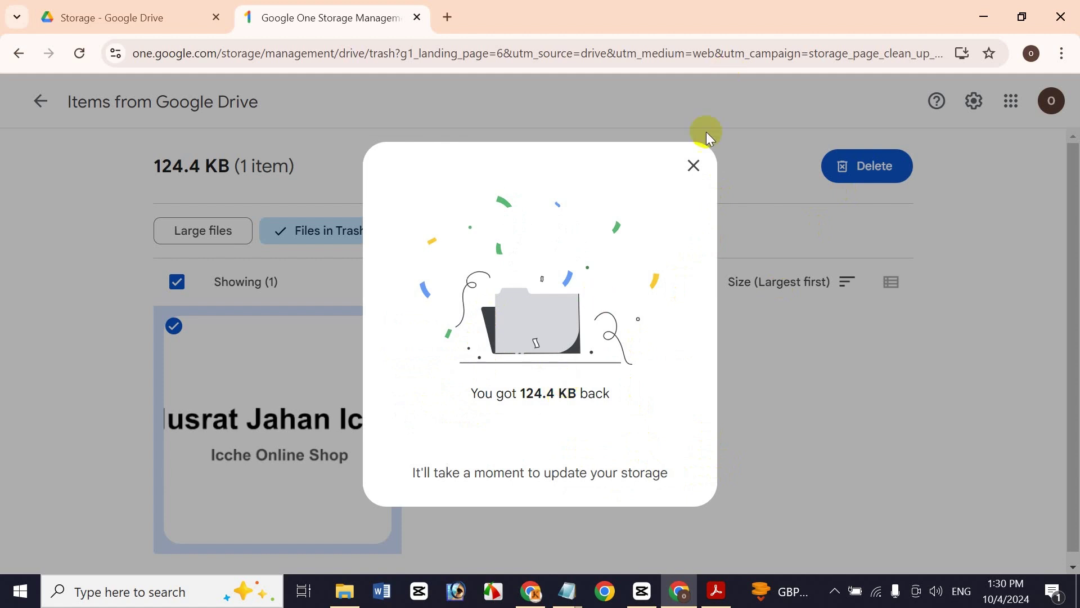
click(695, 167)
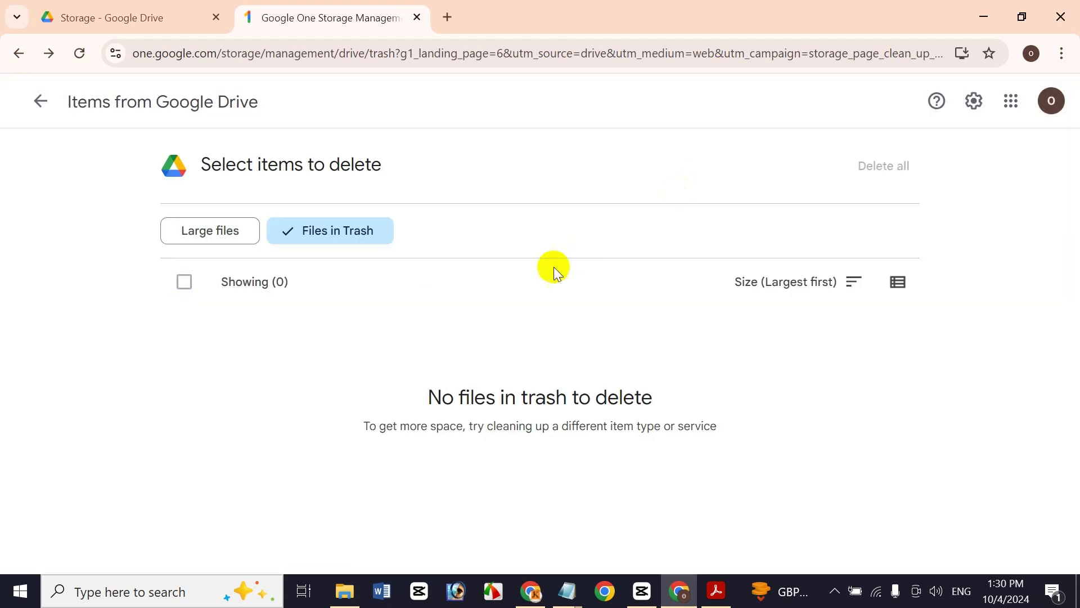
click(41, 102)
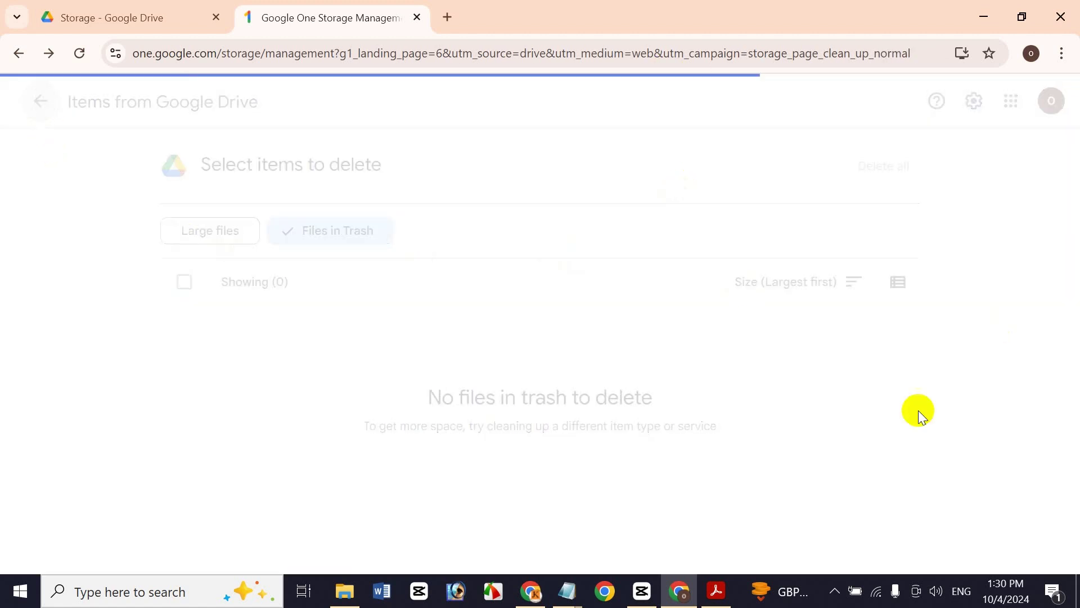
Step: Review Large files and permanently delete the 6.29 MB presentation, Video.mp4 and the Percentage Calculation spreadsheet
click(253, 535)
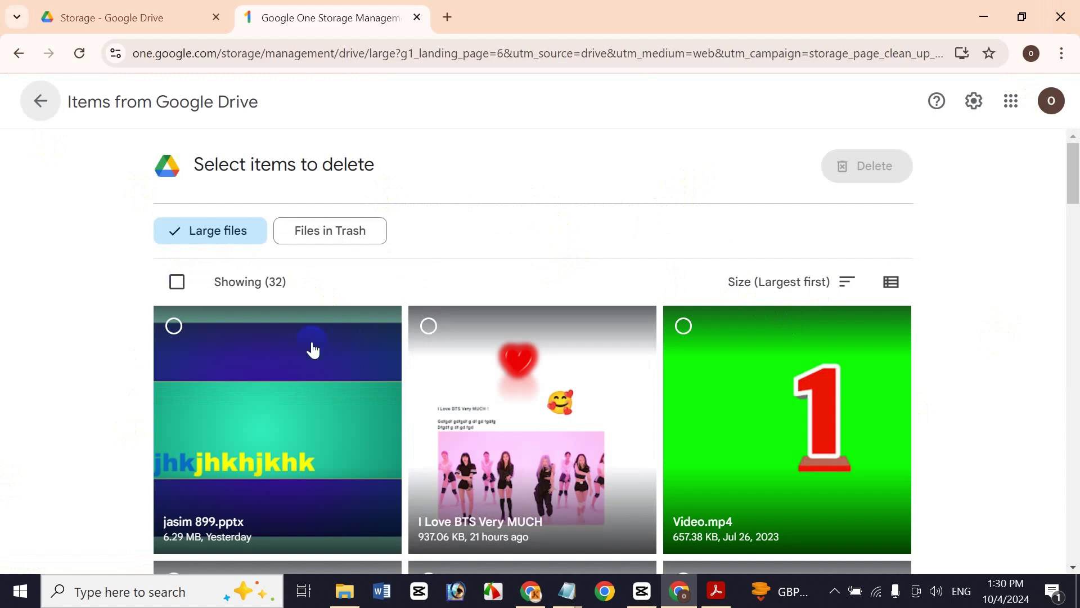
click(282, 311)
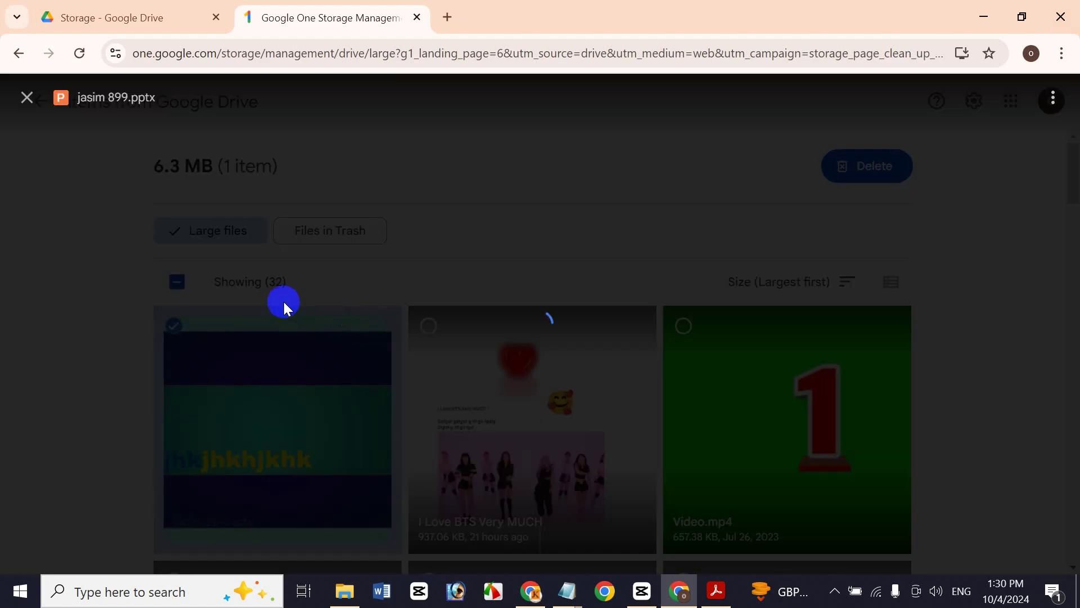
click(27, 102)
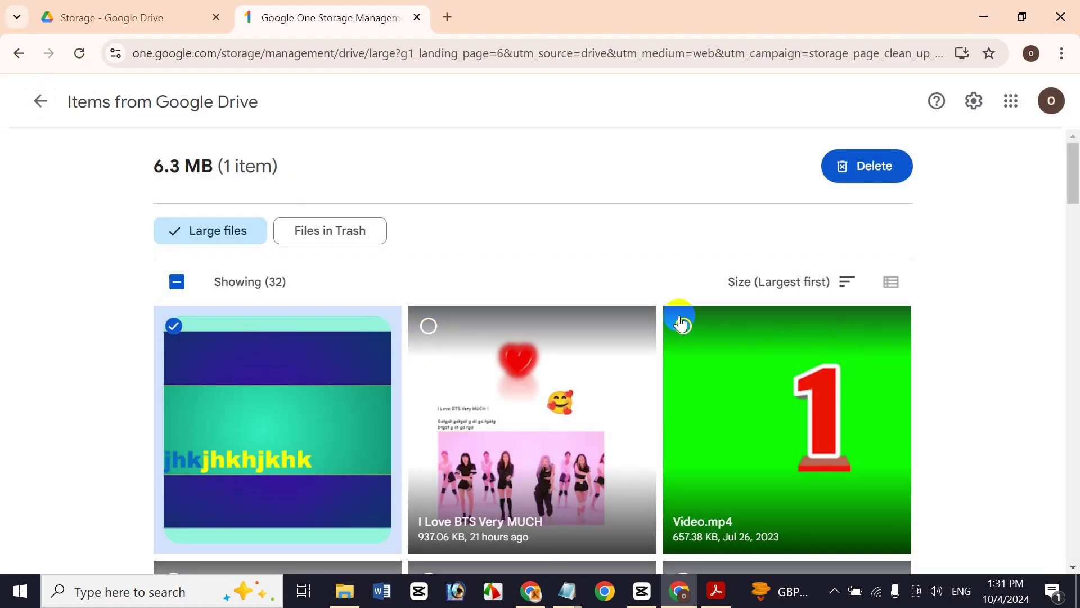
click(711, 321)
click(1072, 224)
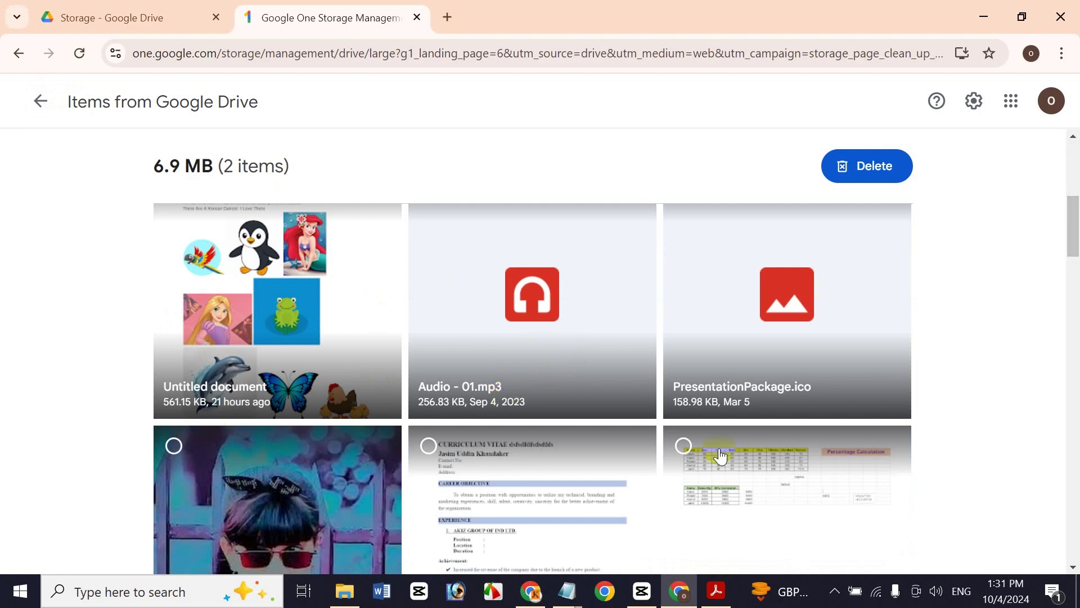
click(689, 447)
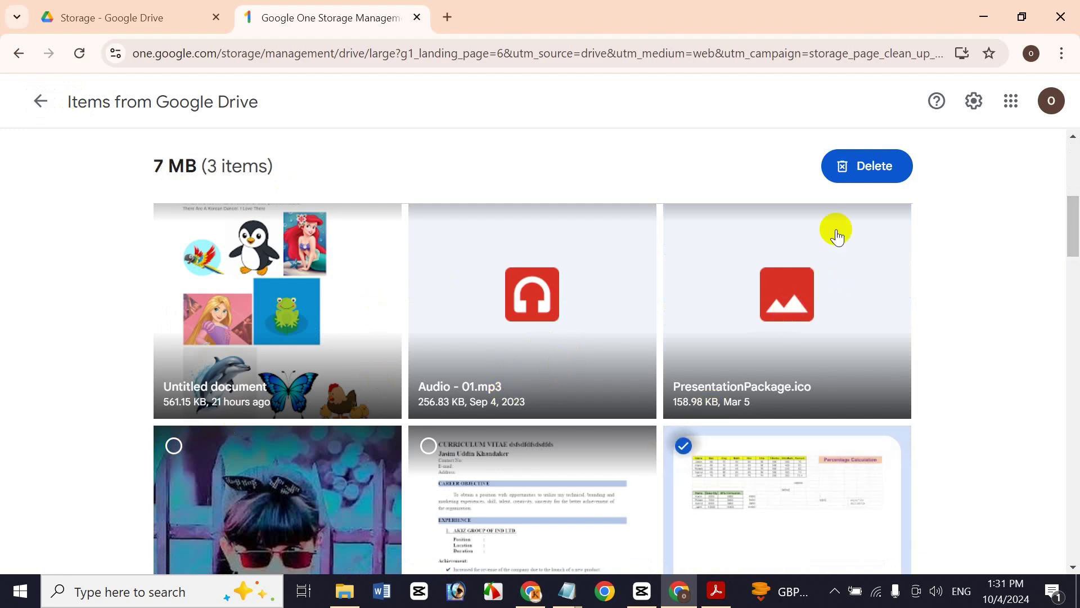
click(850, 166)
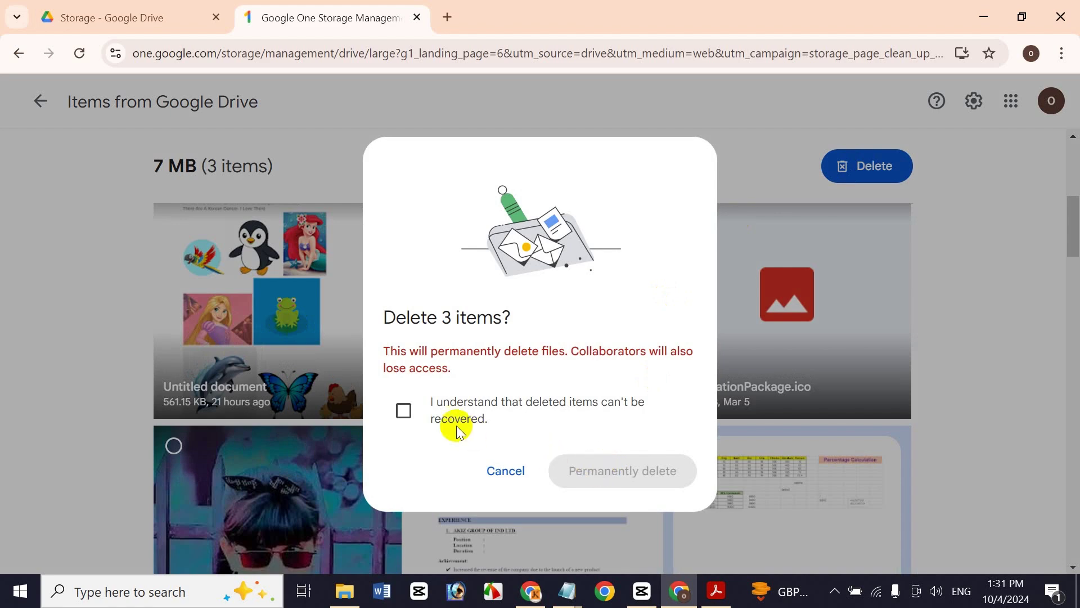
click(403, 410)
click(585, 482)
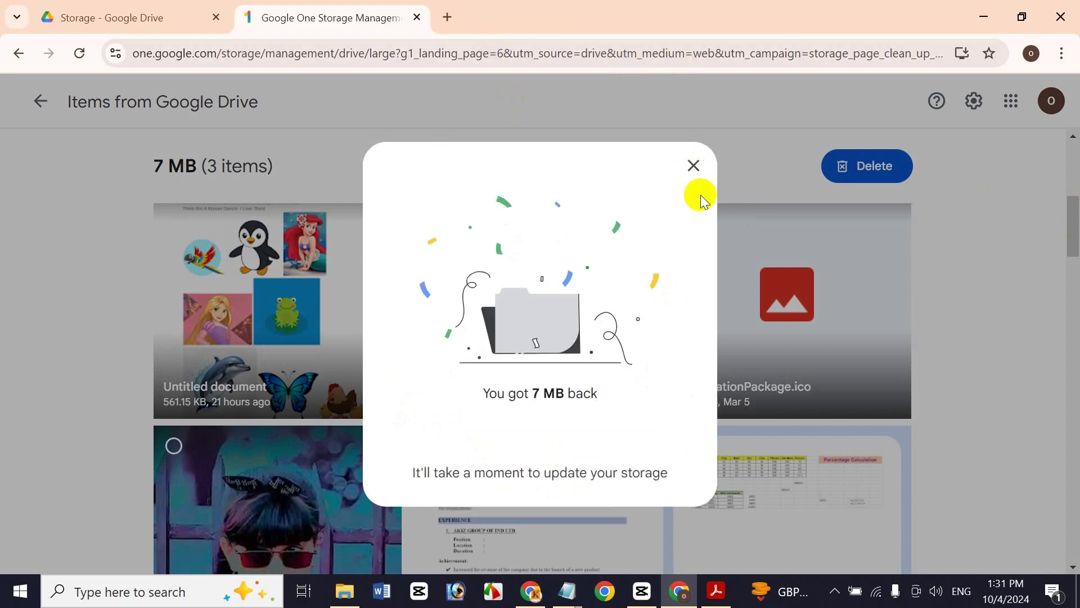
click(693, 167)
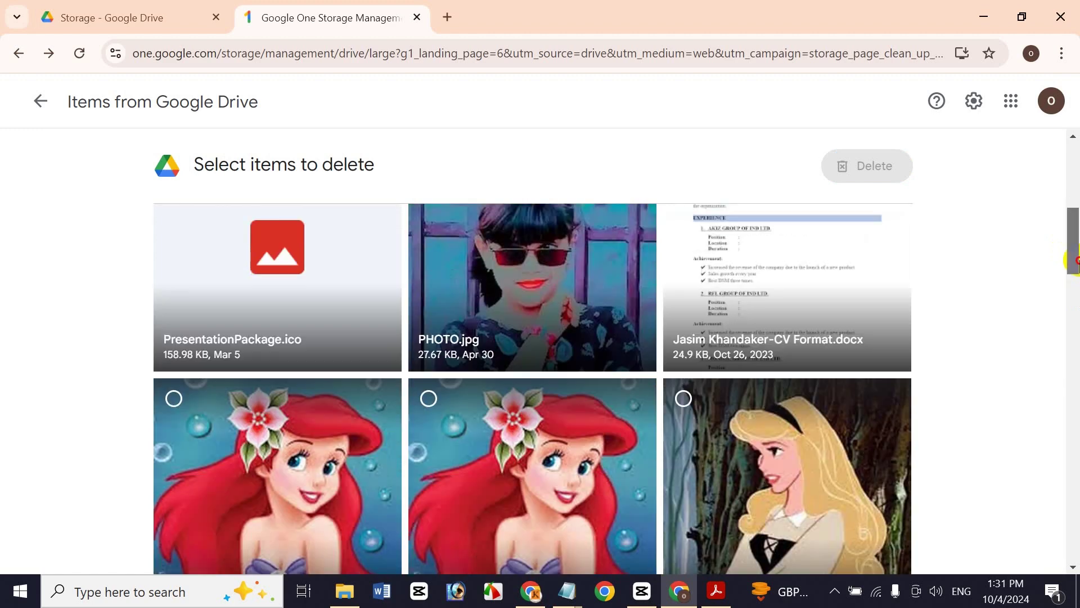
Step: Select all 29 remaining large files in Google Drive and permanently delete them
drag(1073, 234, 1074, 147)
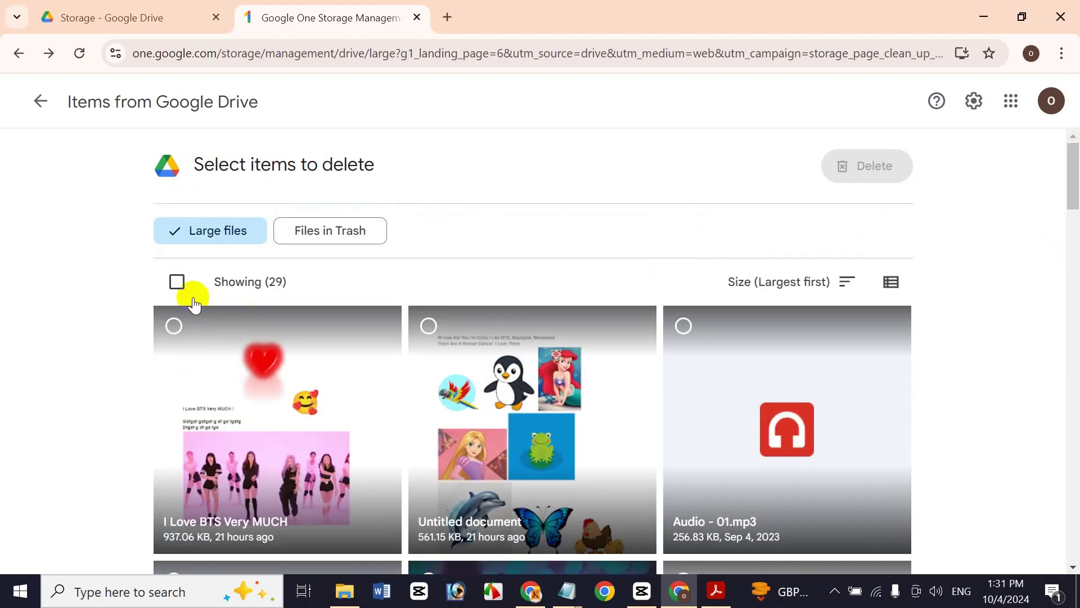
click(178, 283)
click(894, 189)
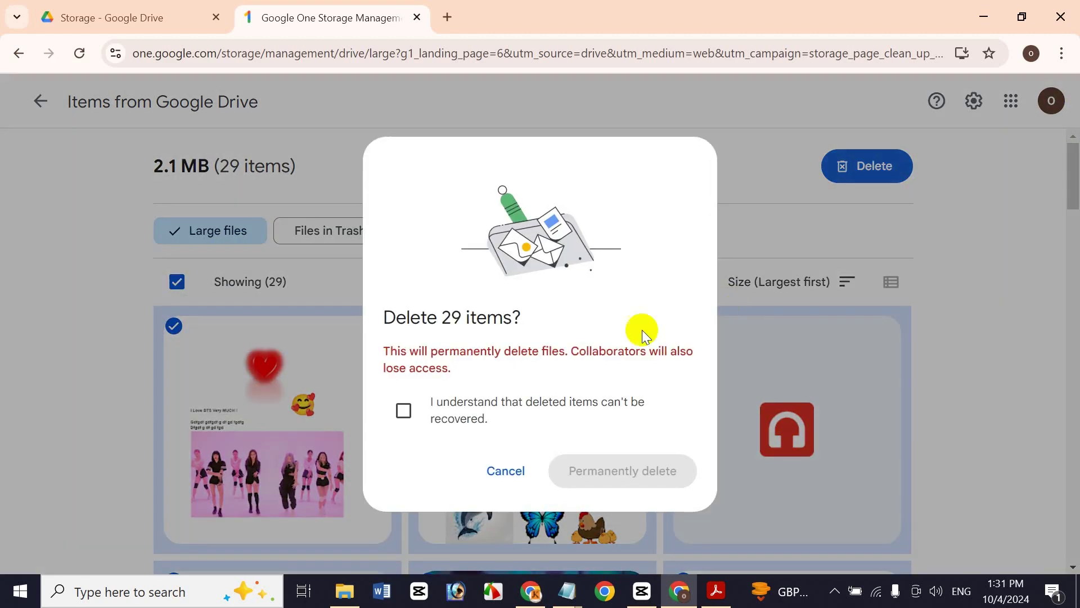
click(393, 423)
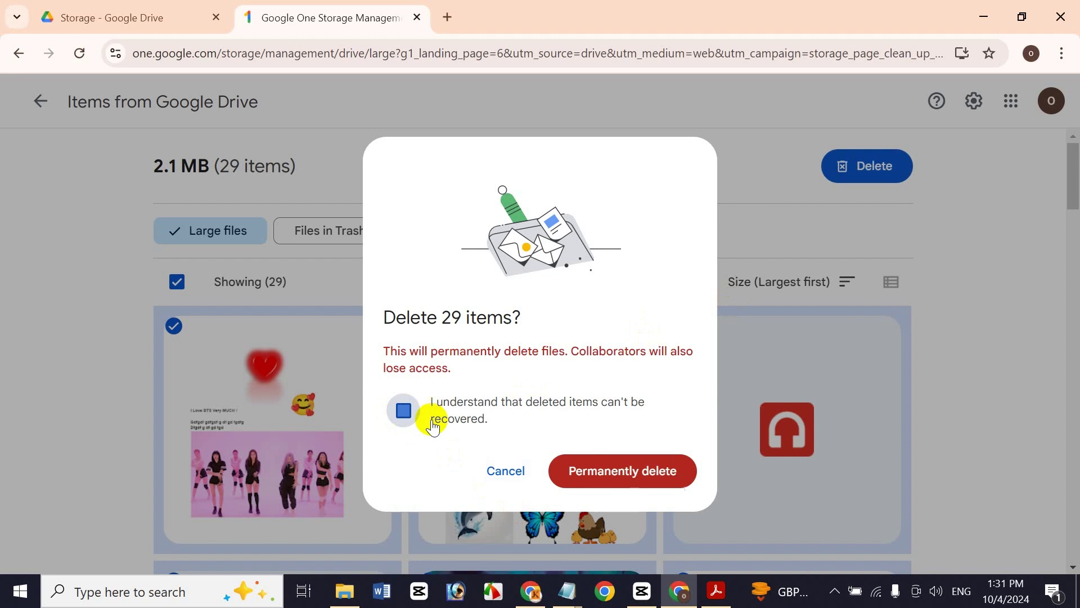
click(639, 471)
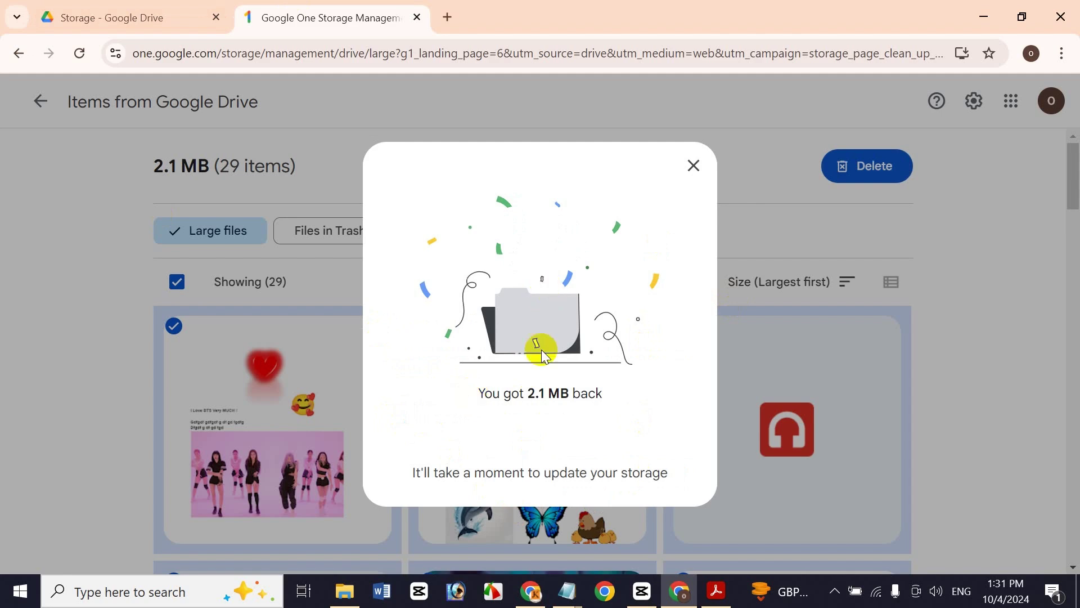
drag(533, 416, 542, 390)
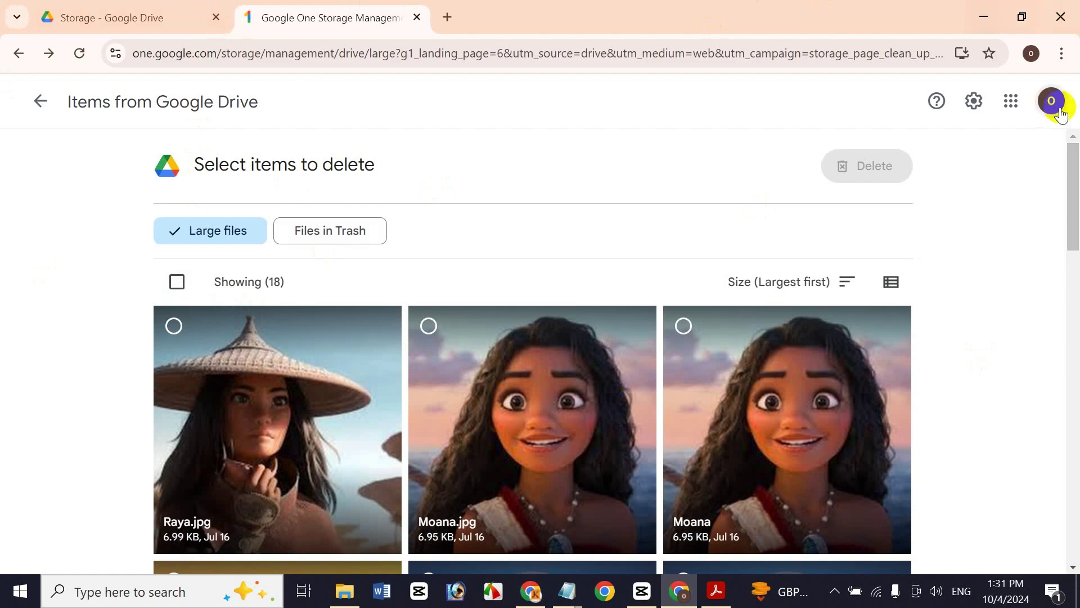
Step: Select the 18 large files still listed, including Raya.jpg and Moana.jpg, and permanently delete them
drag(1074, 150, 1068, 250)
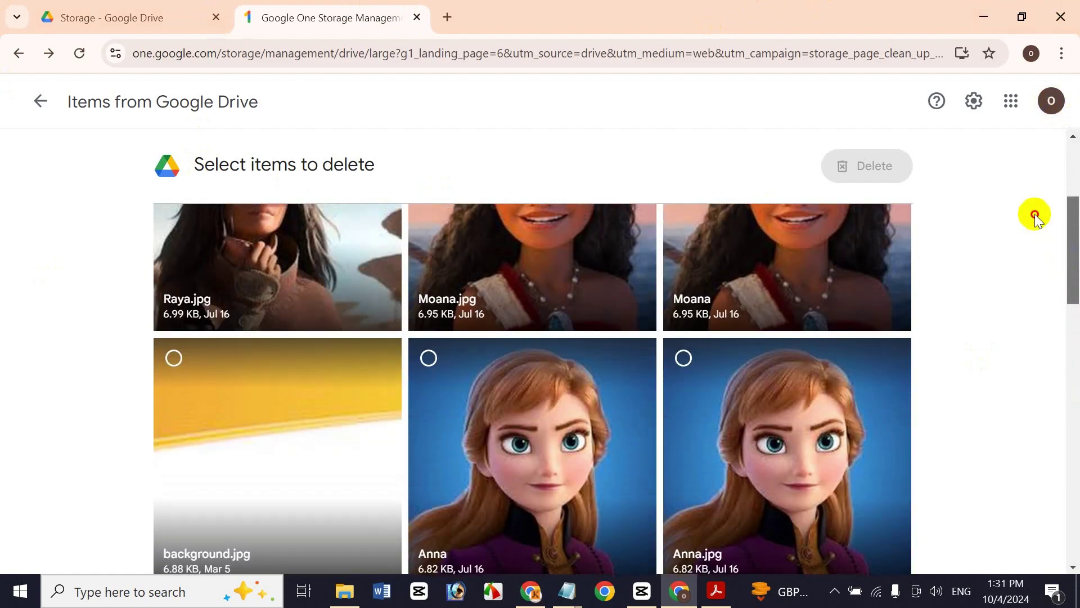
scroll(1037, 219, up, 4)
click(187, 278)
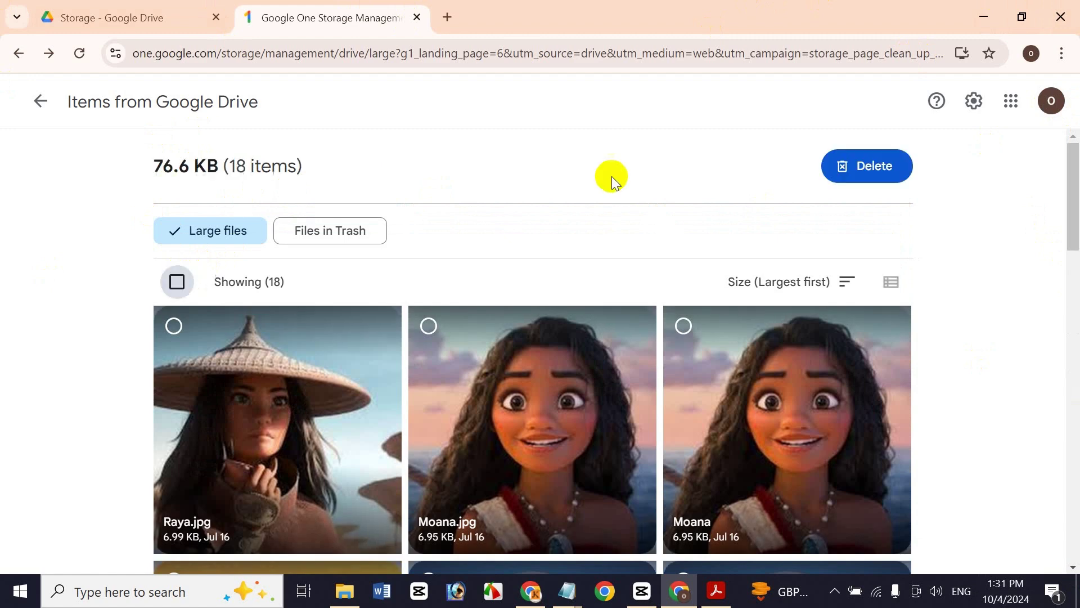
click(855, 169)
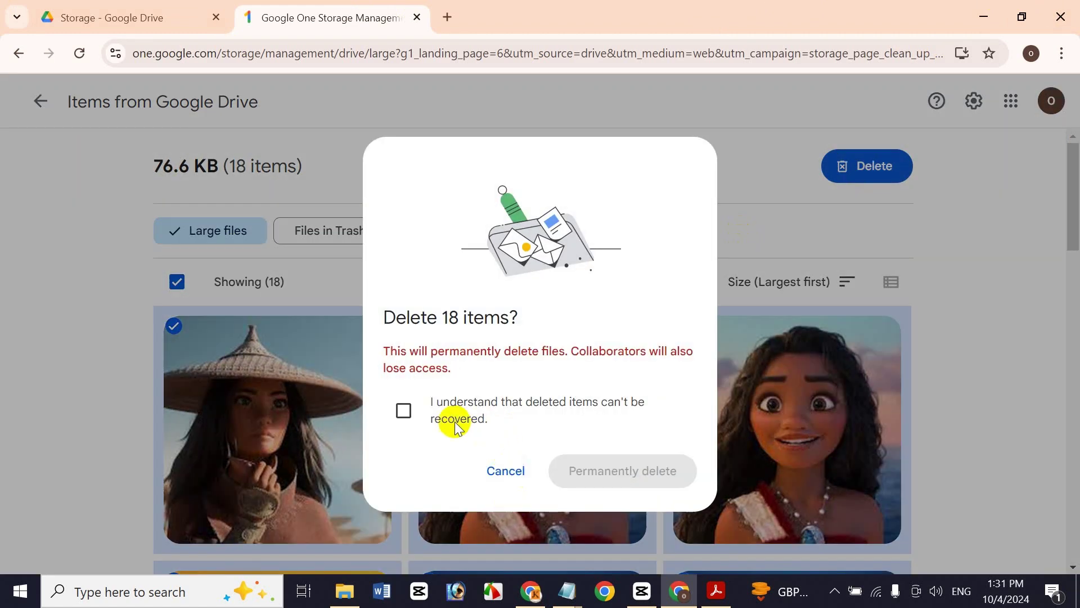
click(404, 408)
click(620, 480)
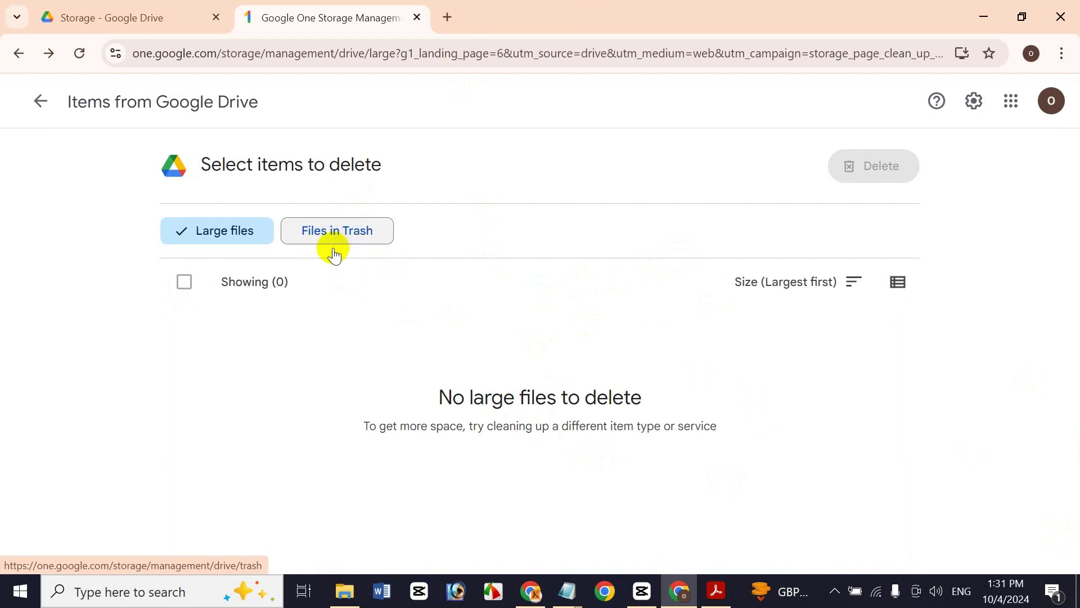
Step: Return to the storage manager overview and open Google Photos under Clean up by service
click(42, 104)
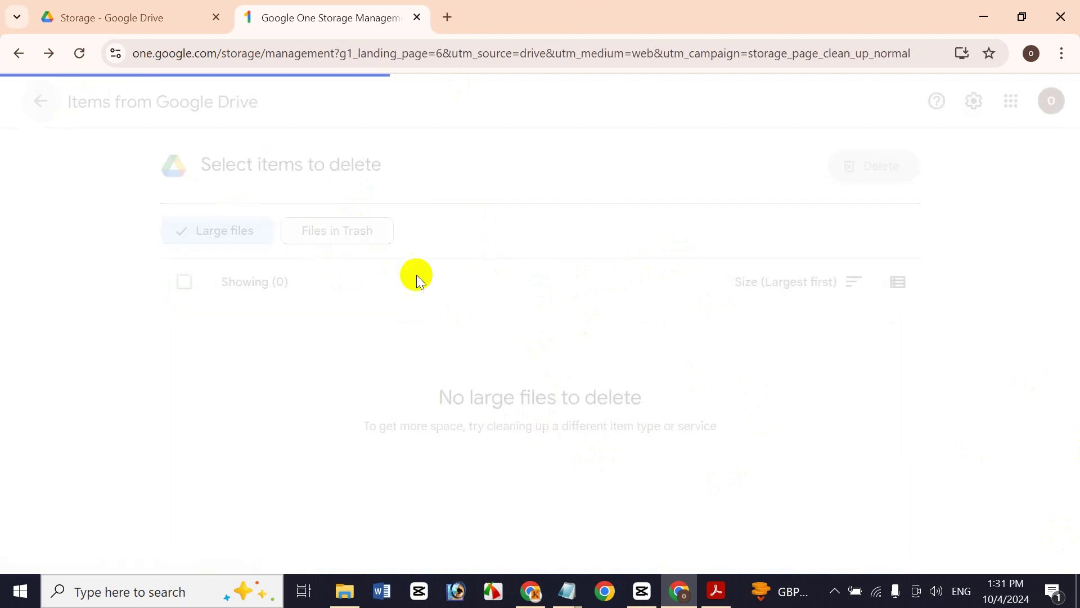
drag(1073, 192, 958, 330)
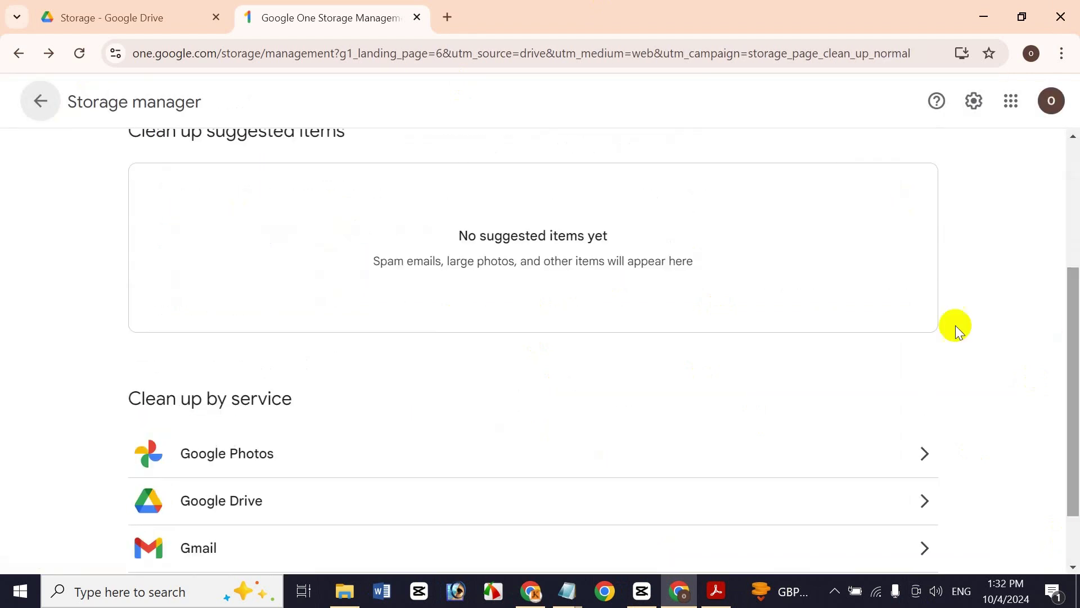
click(277, 447)
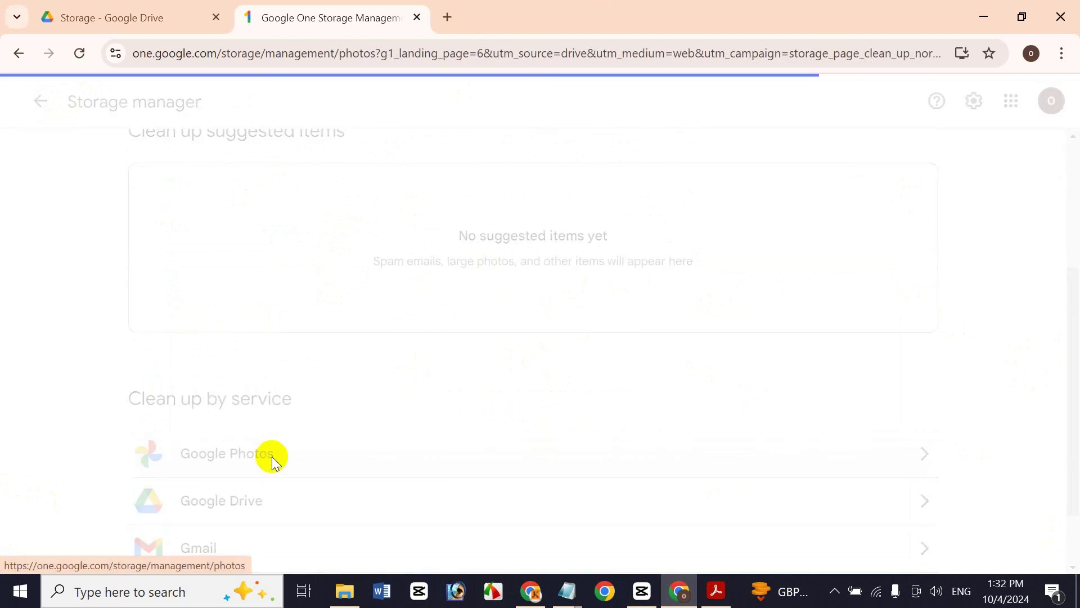
Step: Check Google Photos for unsupported videos and Google Drive for files in Trash, returning to the storage manager after each
click(441, 235)
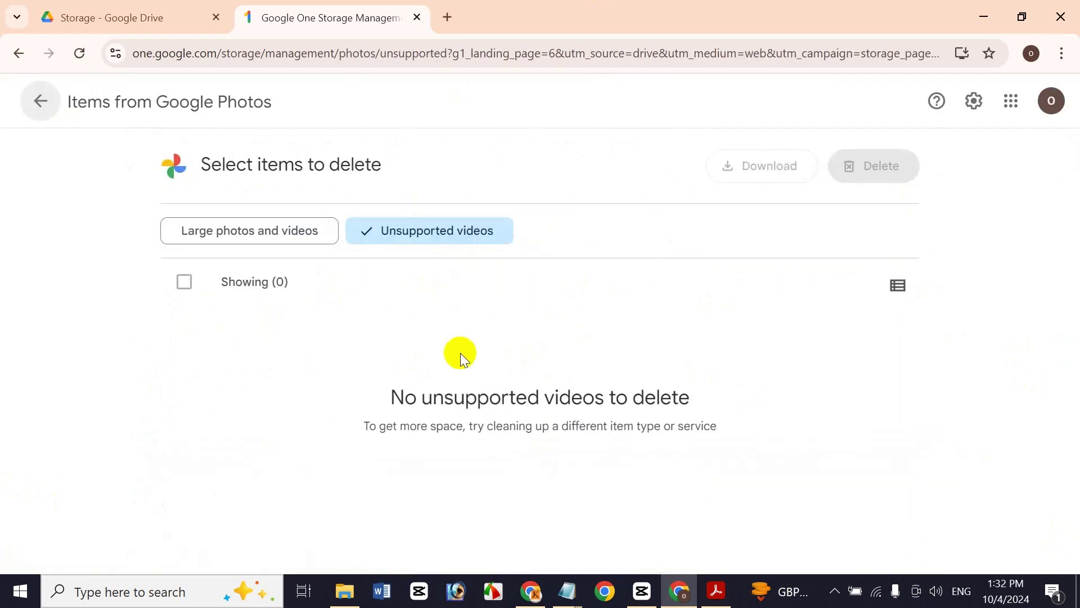
click(35, 97)
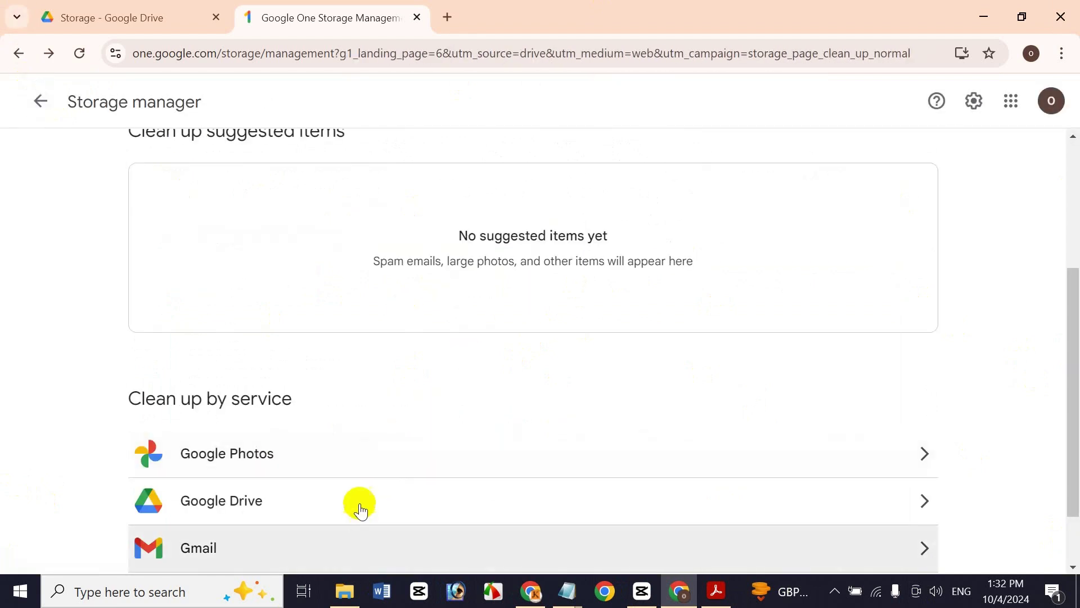
click(361, 509)
click(335, 246)
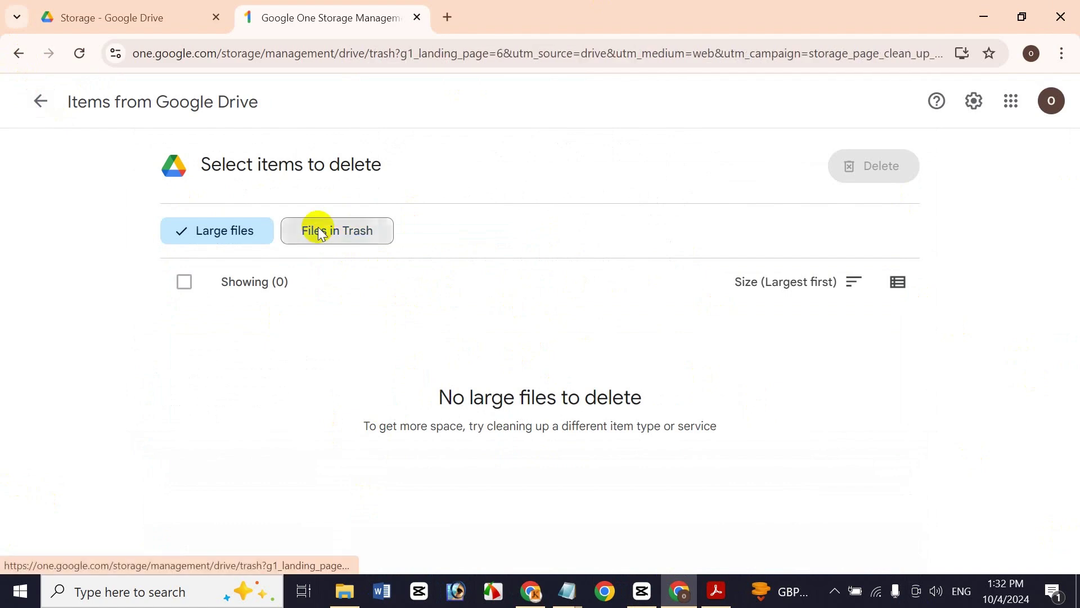
click(41, 97)
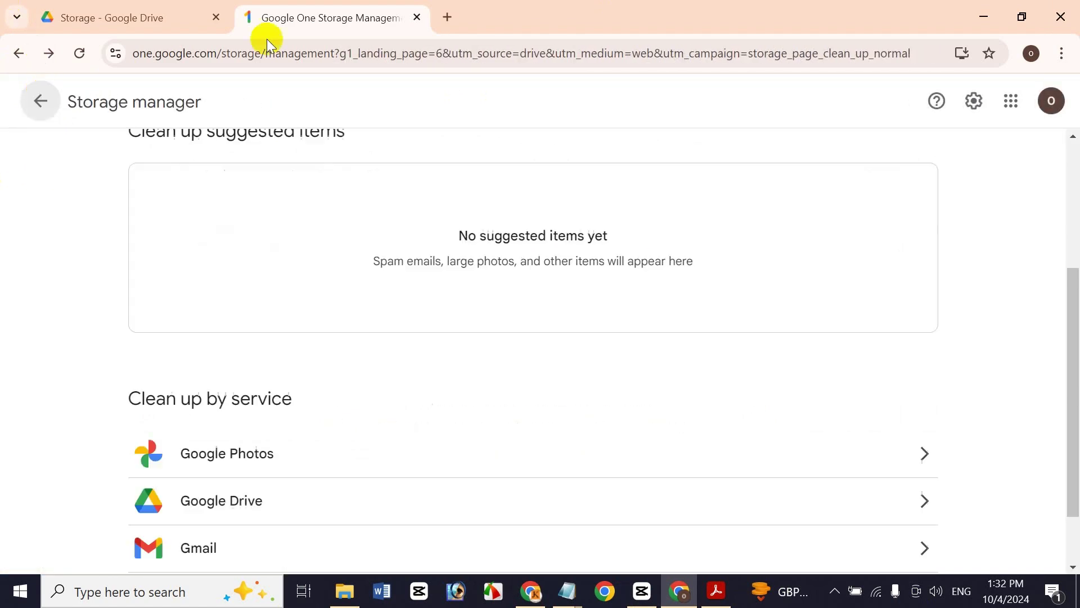
Step: Check Gmail for emails with large attachments and emails in Trash, and return to the storage manager overview
scroll(44, 503, down, 1)
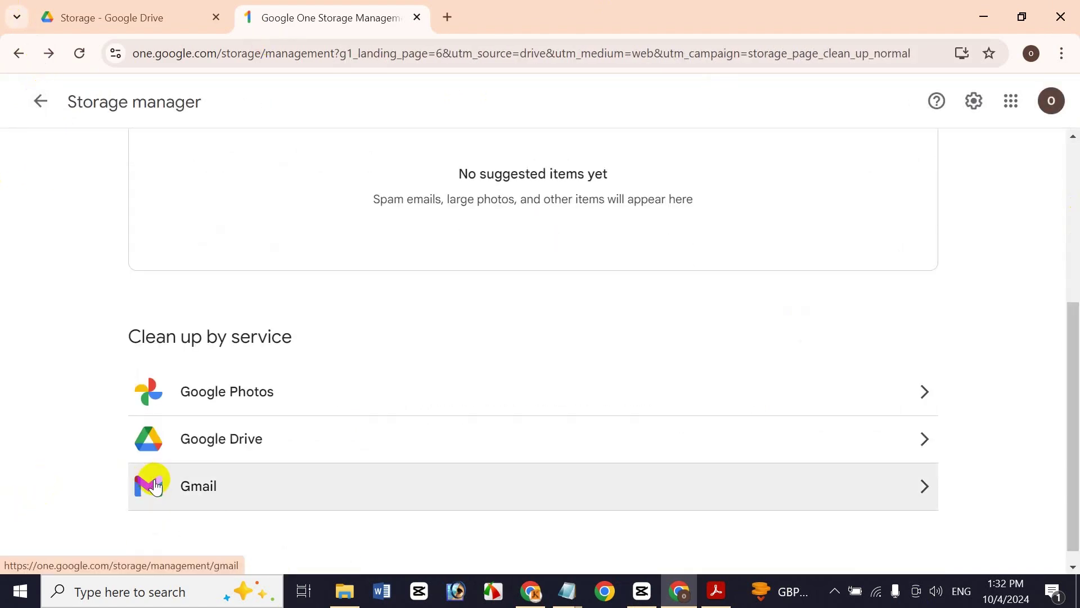
click(157, 499)
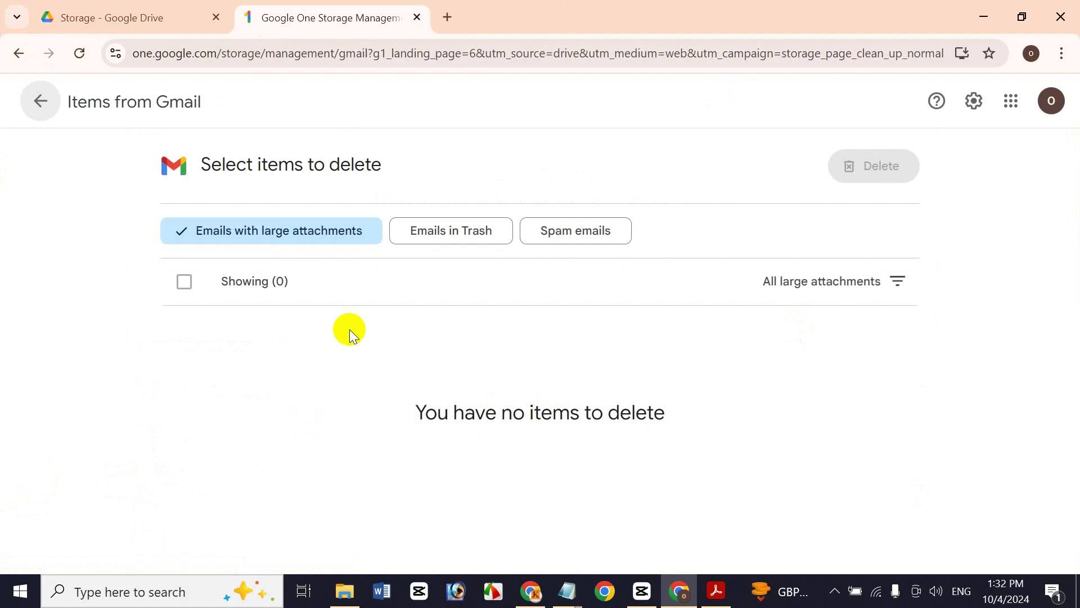
click(430, 227)
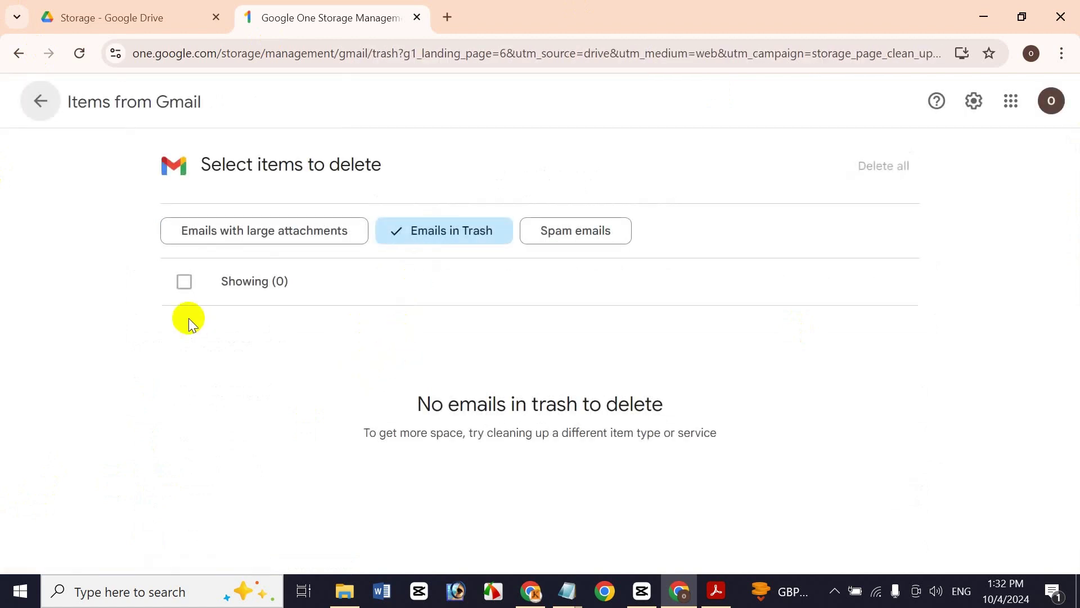
click(41, 120)
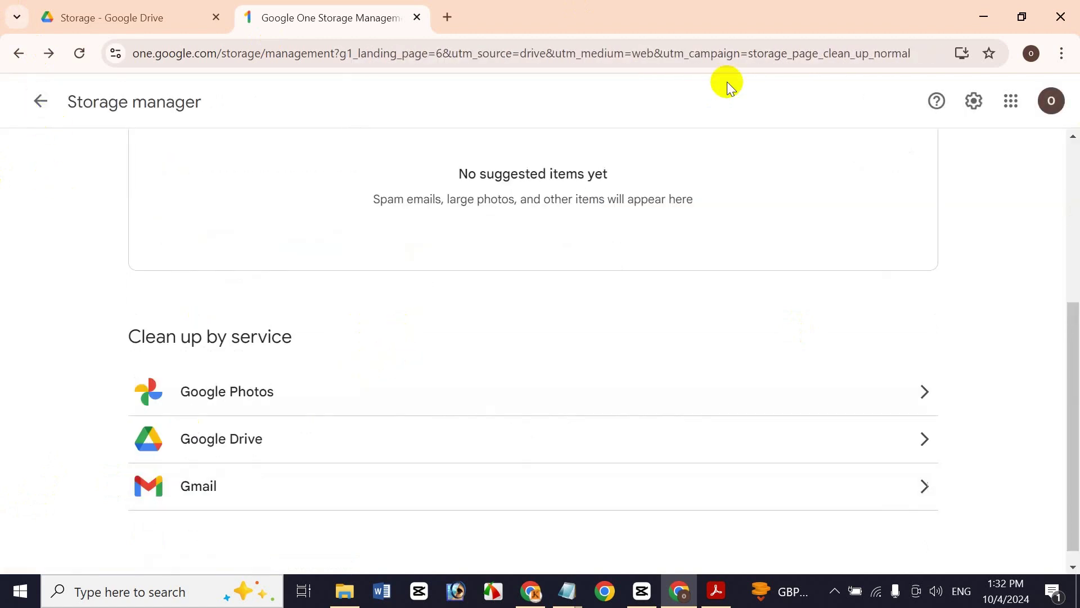
Step: Reload the Storage page in Google Drive to update the usage figures, and open My Drive
click(171, 13)
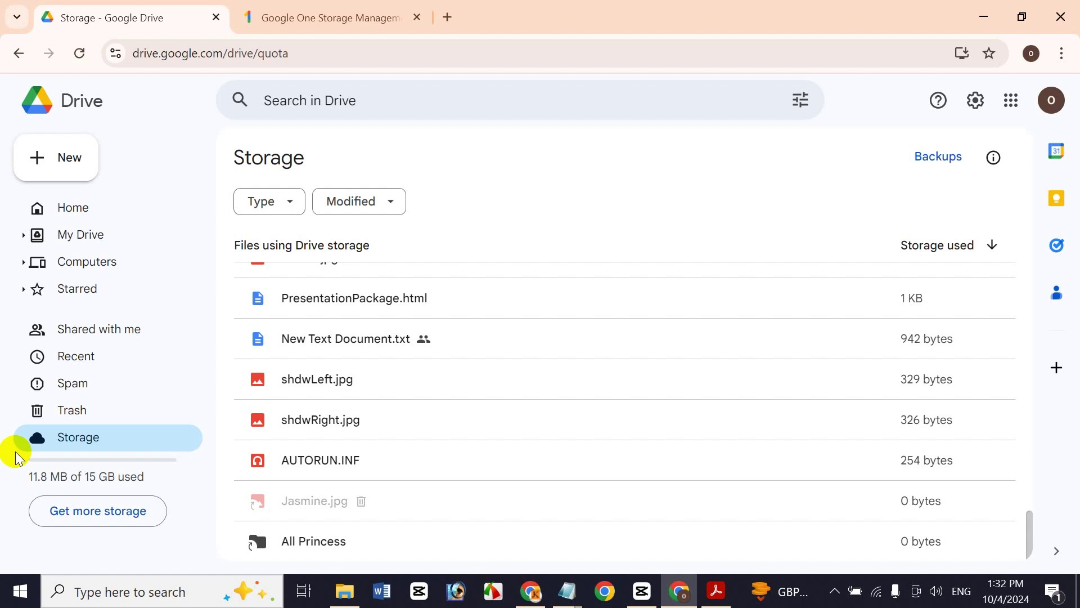
click(82, 53)
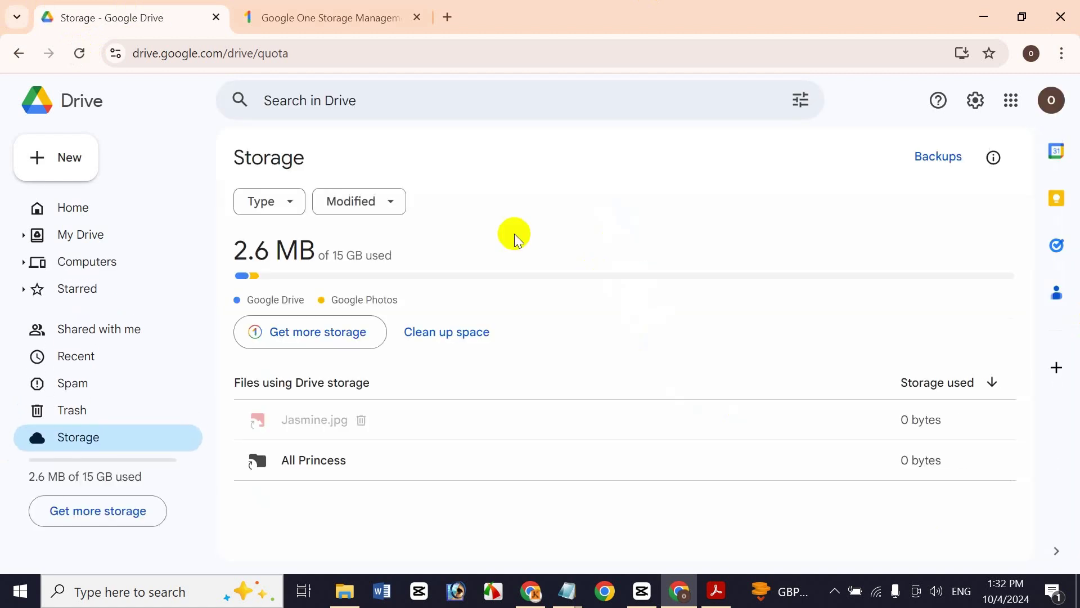
click(135, 239)
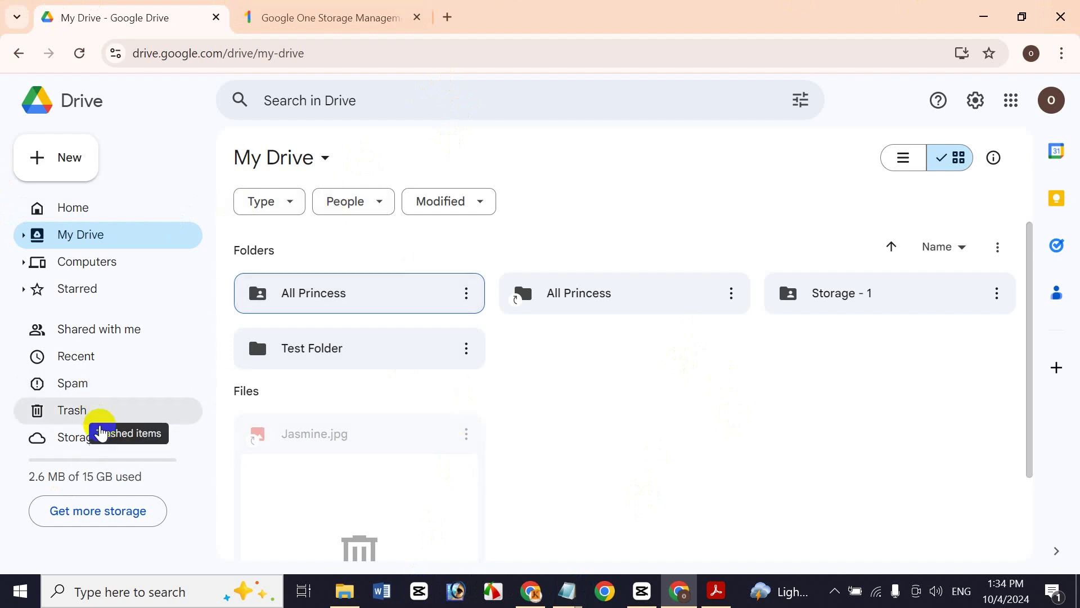
Step: Reopen Clean up space from Drive's Storage page and go back from the storage manager to the Google One storage page
click(79, 437)
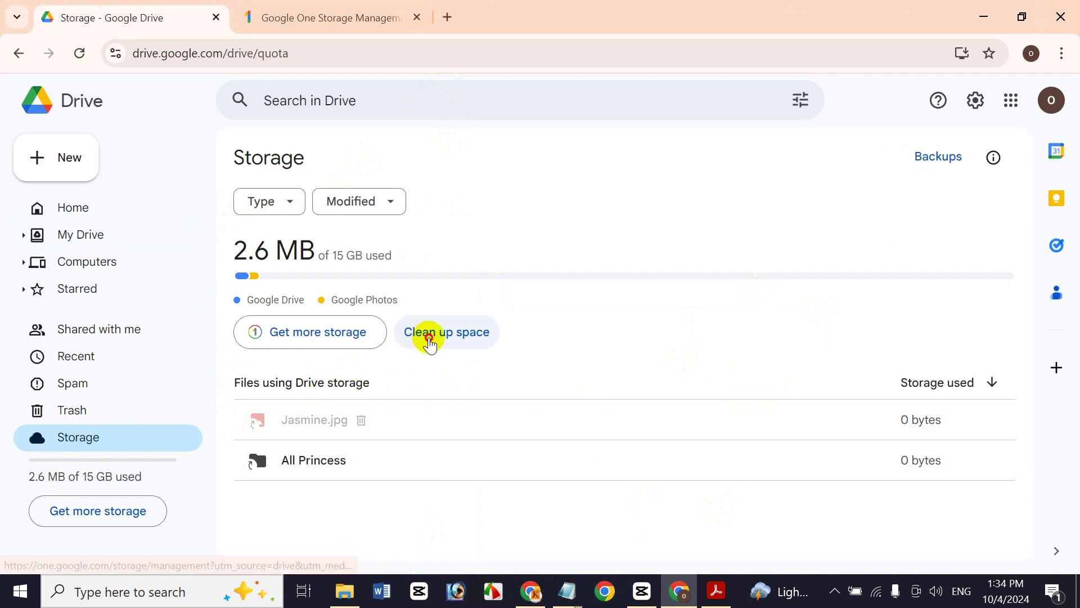
click(429, 336)
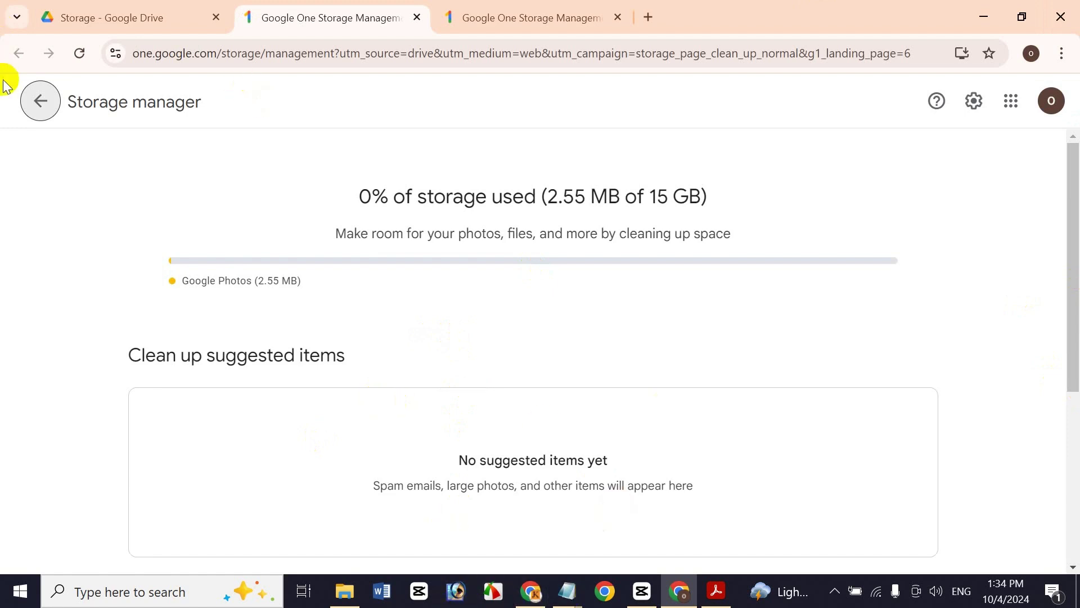
click(50, 100)
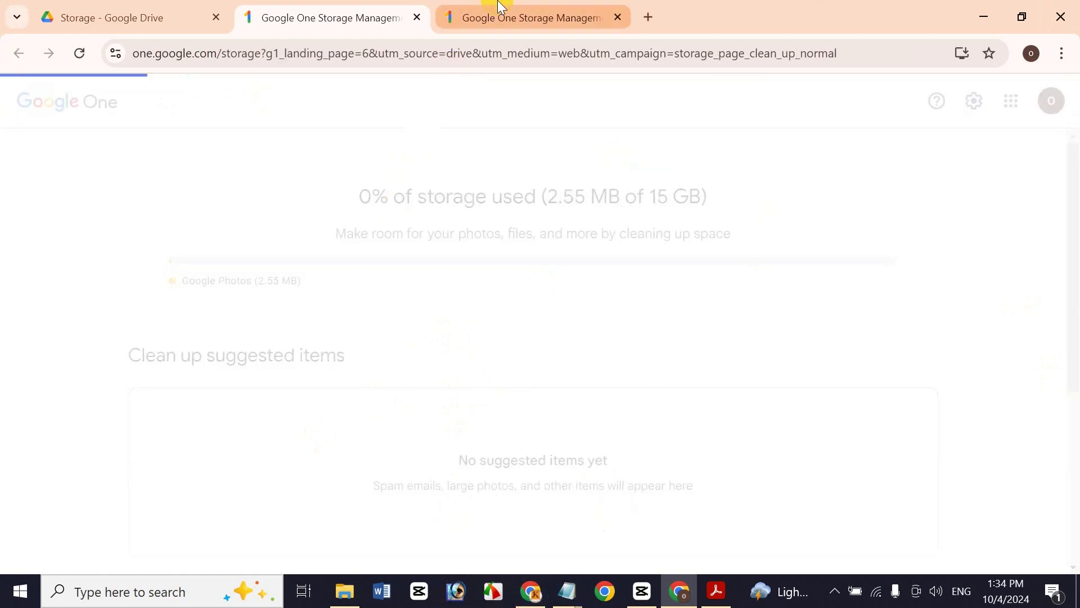
Step: Return to Google Drive's Home page and switch to the title PDF in Adobe Acrobat
click(54, 12)
click(94, 204)
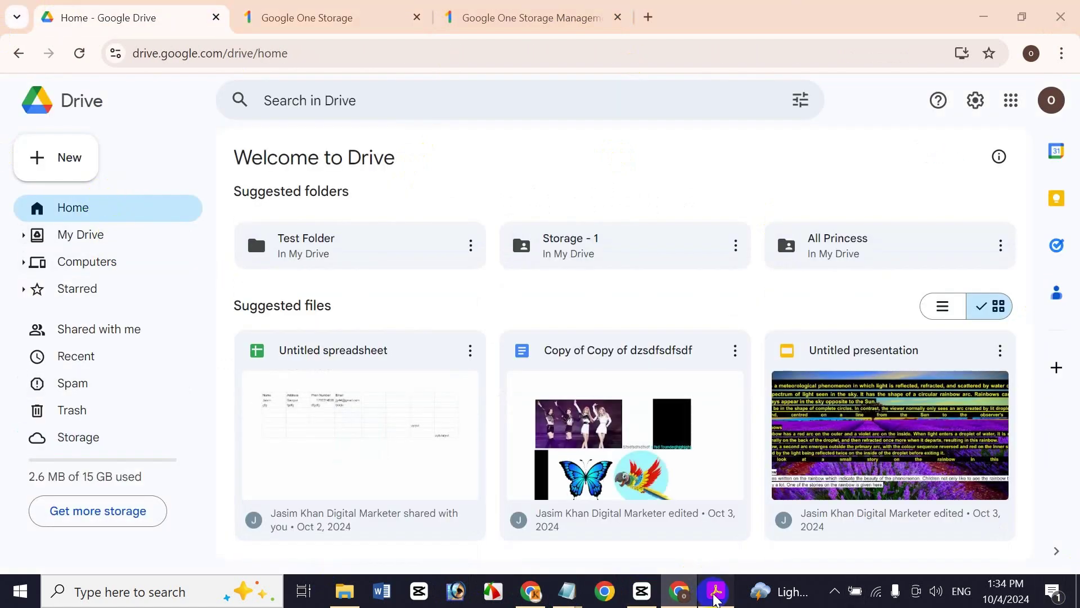
click(716, 590)
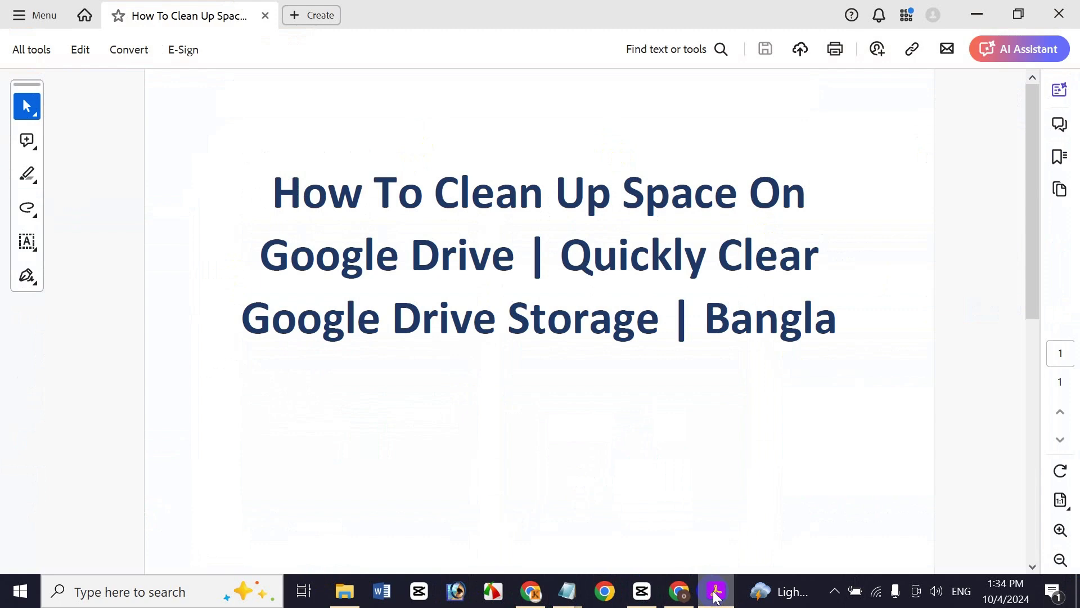